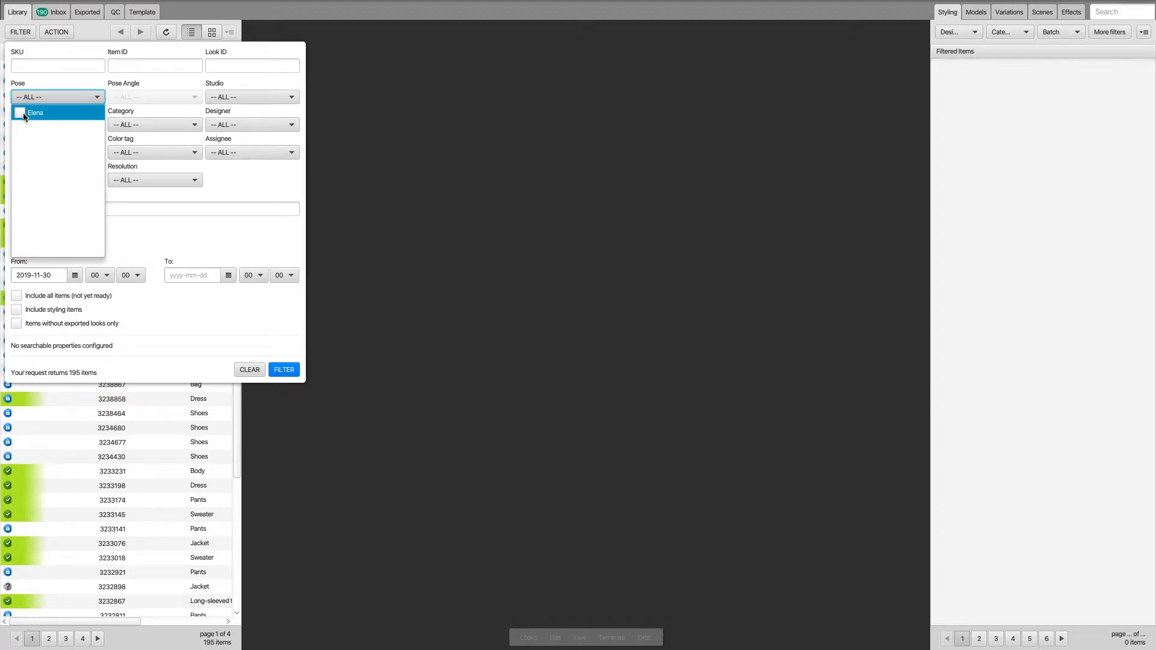
- Filter the library to items with the pose Elena and the category Tank top
{"action": "left_click", "coordinate": [141, 125]}
{"action": "left_click", "coordinate": [140, 125]}
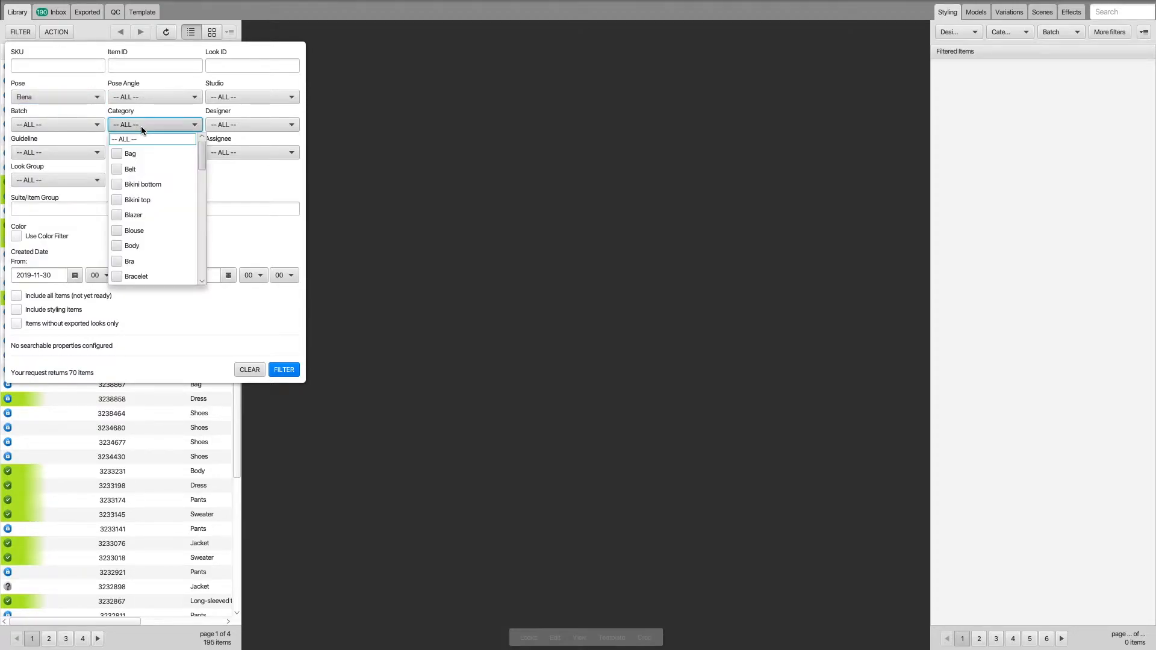
{"action": "type", "text": "ta"}
{"action": "left_click", "coordinate": [121, 141]}
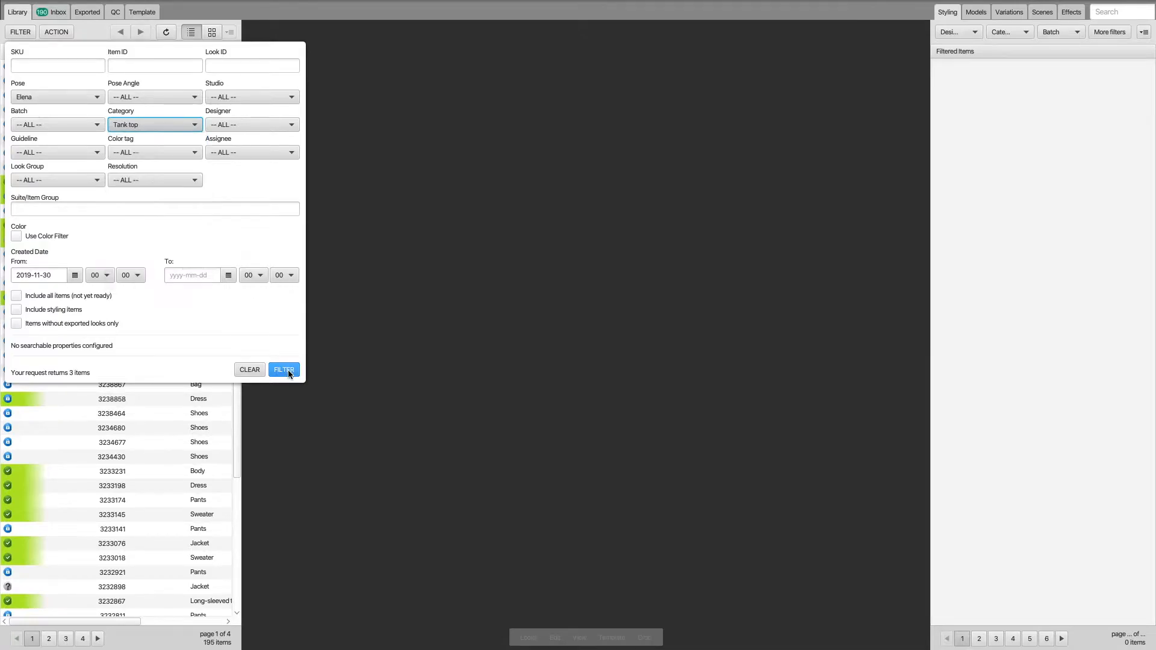
{"action": "left_click", "coordinate": [289, 371]}
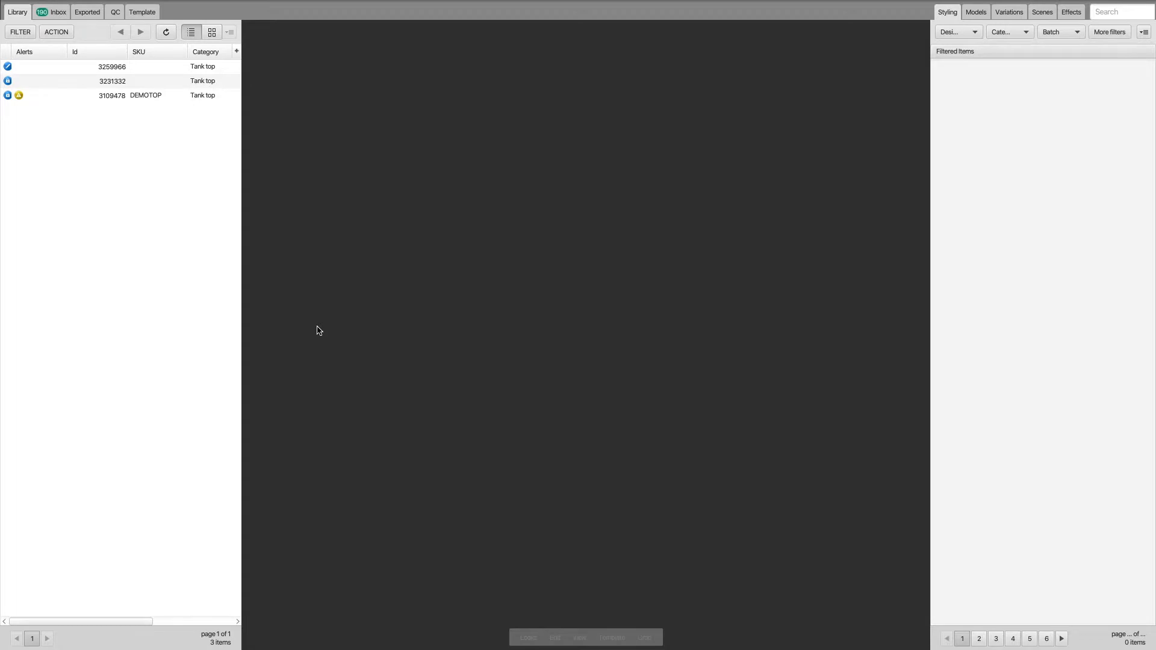
- Show the filtered items as thumbnails and open the front look of the black tank top, item 3259966
{"action": "left_click", "coordinate": [212, 33]}
{"action": "left_click", "coordinate": [70, 85]}
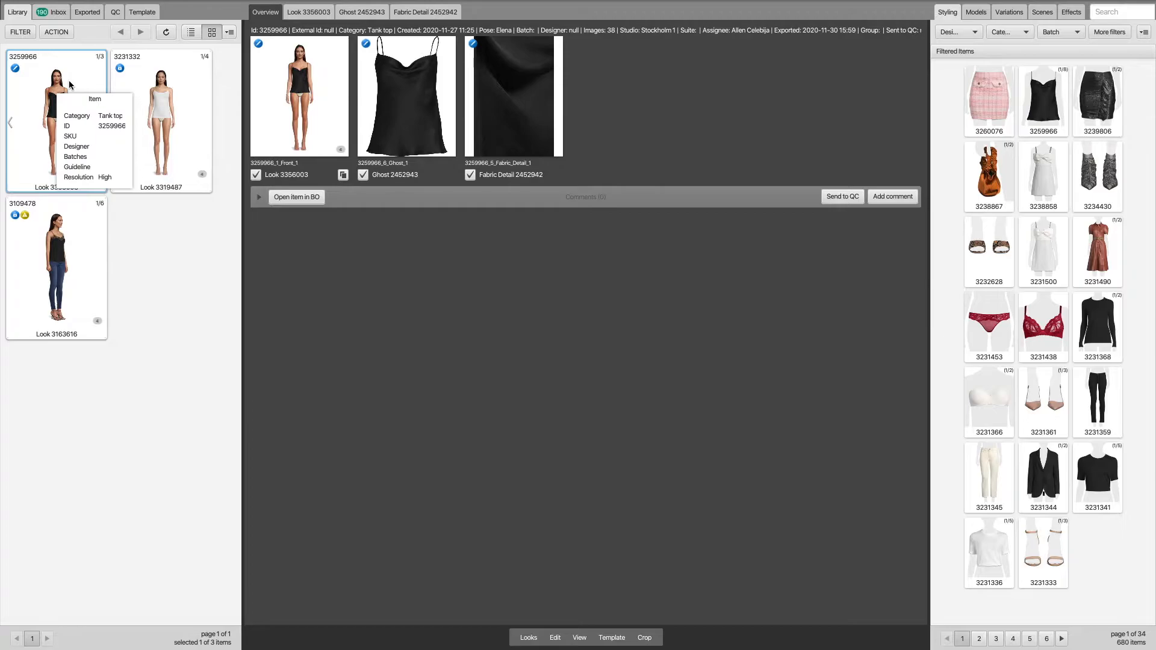
{"action": "double_click", "coordinate": [291, 88]}
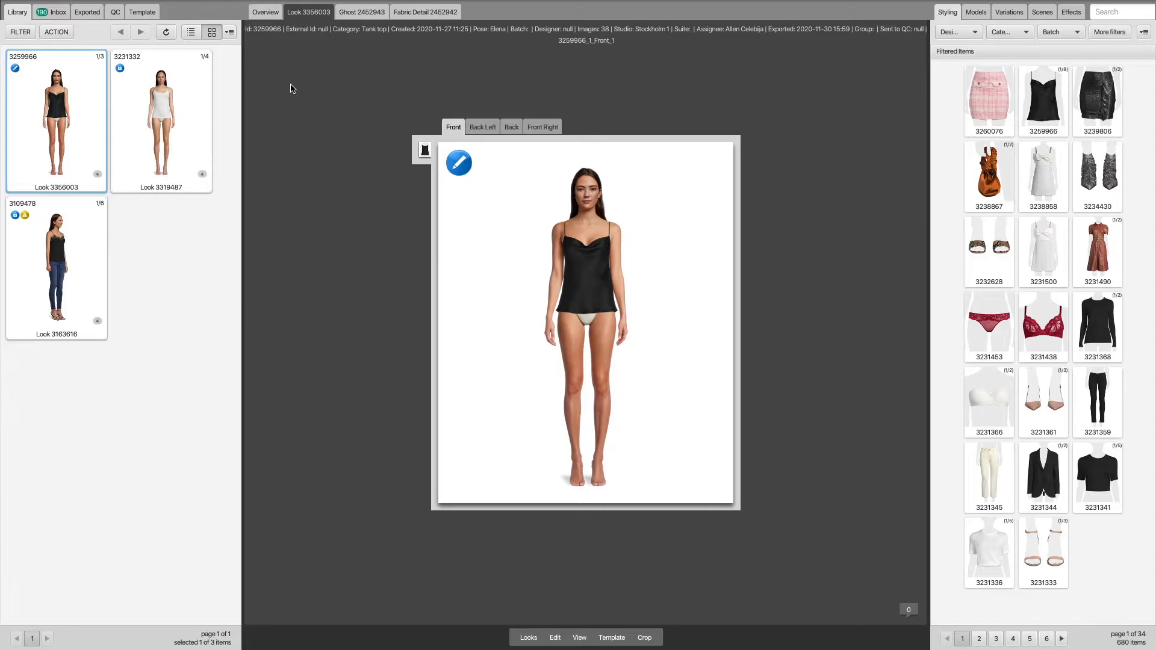
- Add the pink plaid skirt 3260076 to the look and switch the tank top to its short, tucked-in variant
{"action": "left_click", "coordinate": [972, 88]}
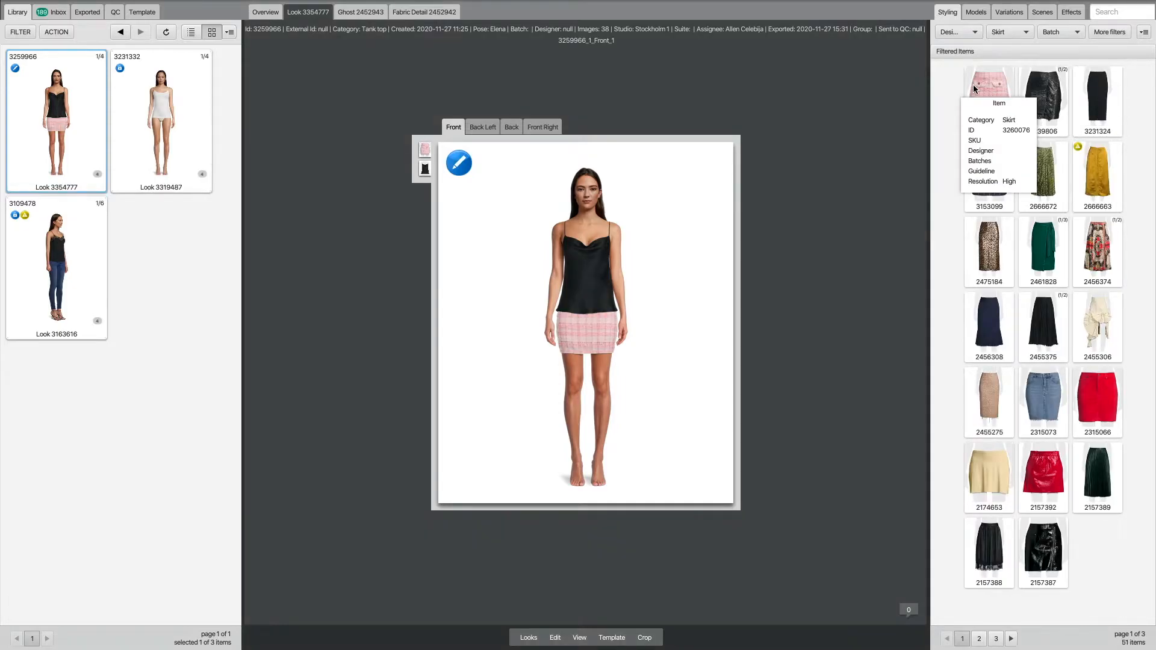
{"action": "left_click", "coordinate": [585, 259]}
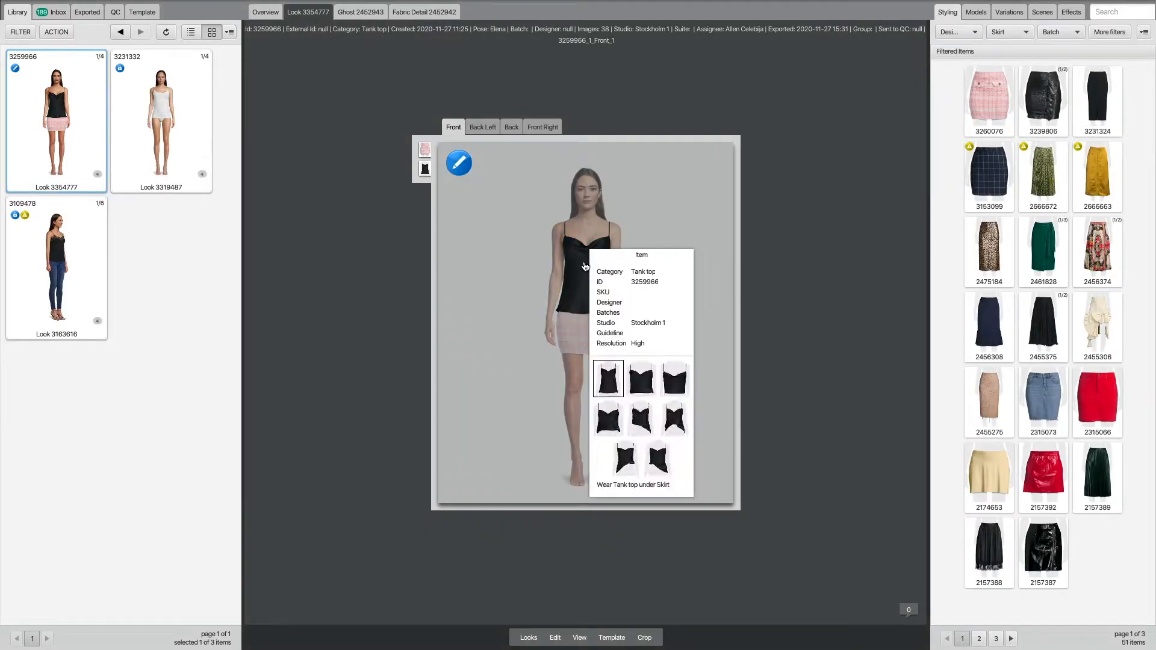
{"action": "left_click", "coordinate": [637, 374]}
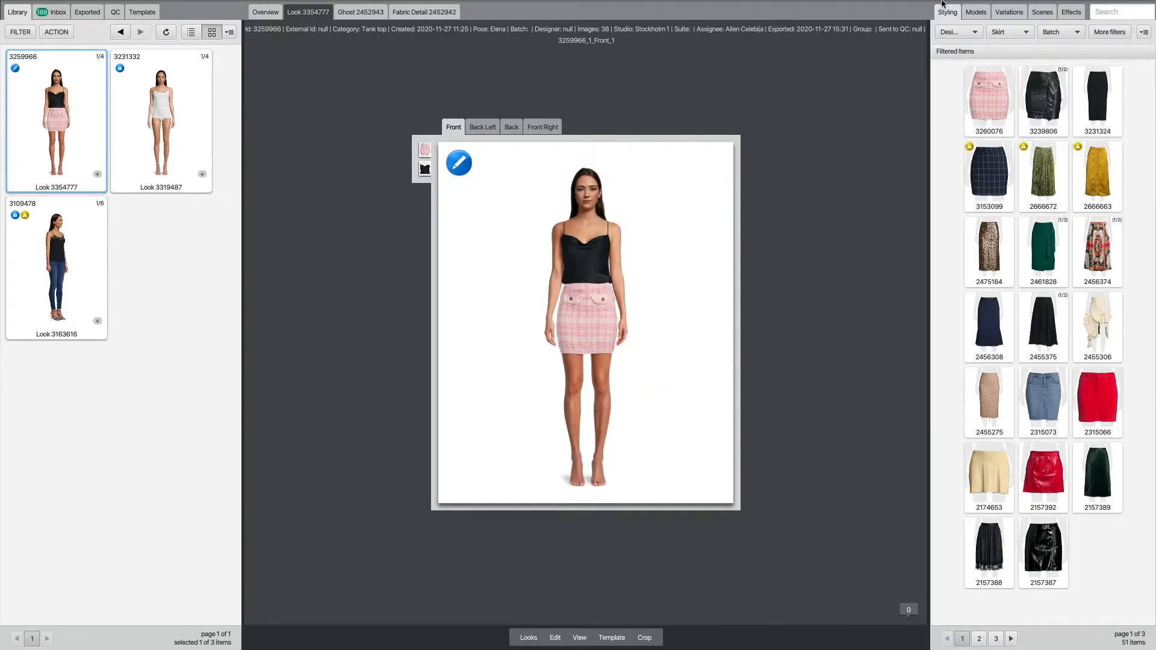
- Change the look's model to Nuria N 3 and choose her smiling, sideways-looking face
{"action": "left_click", "coordinate": [974, 13]}
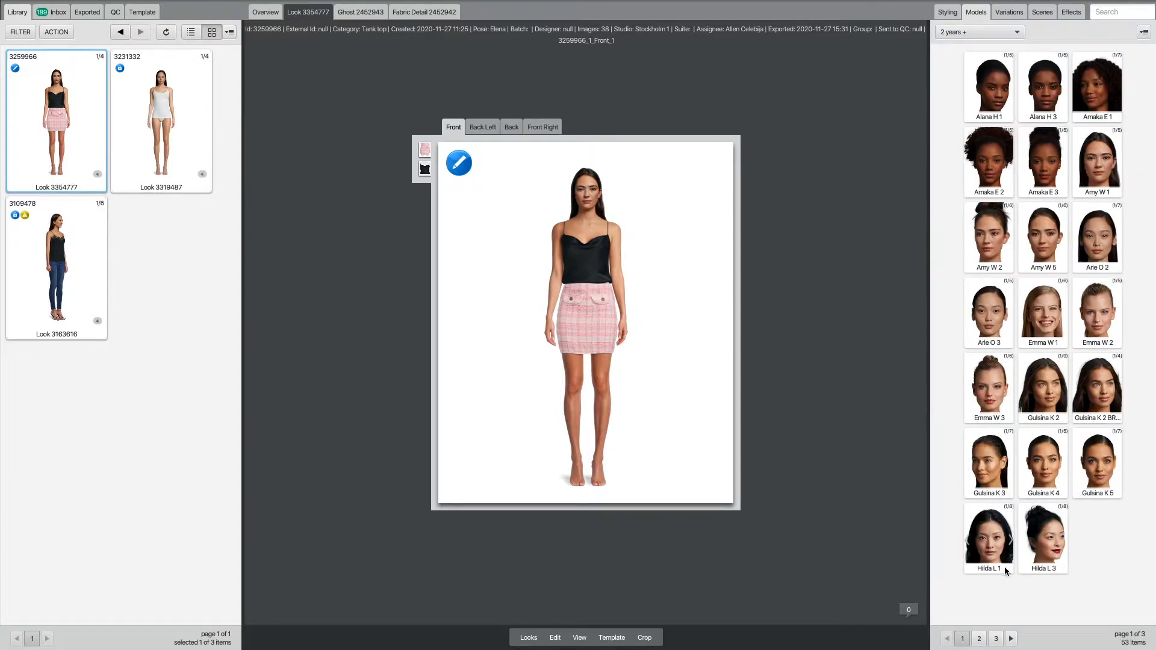
{"action": "left_click", "coordinate": [979, 640]}
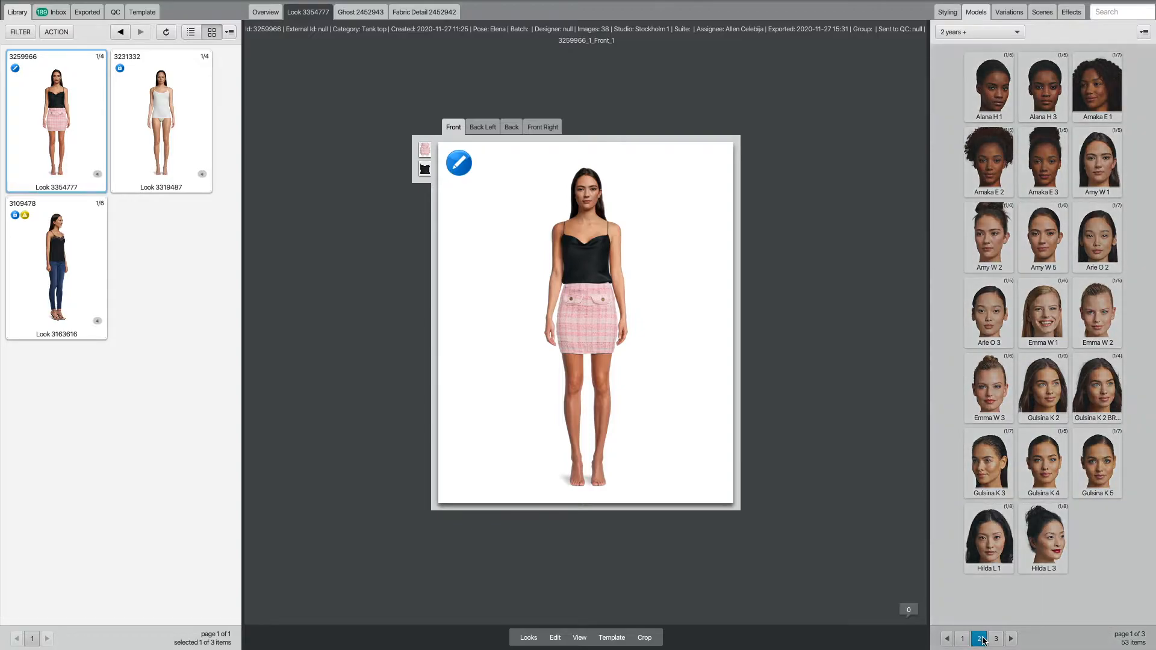
{"action": "left_click", "coordinate": [994, 640]}
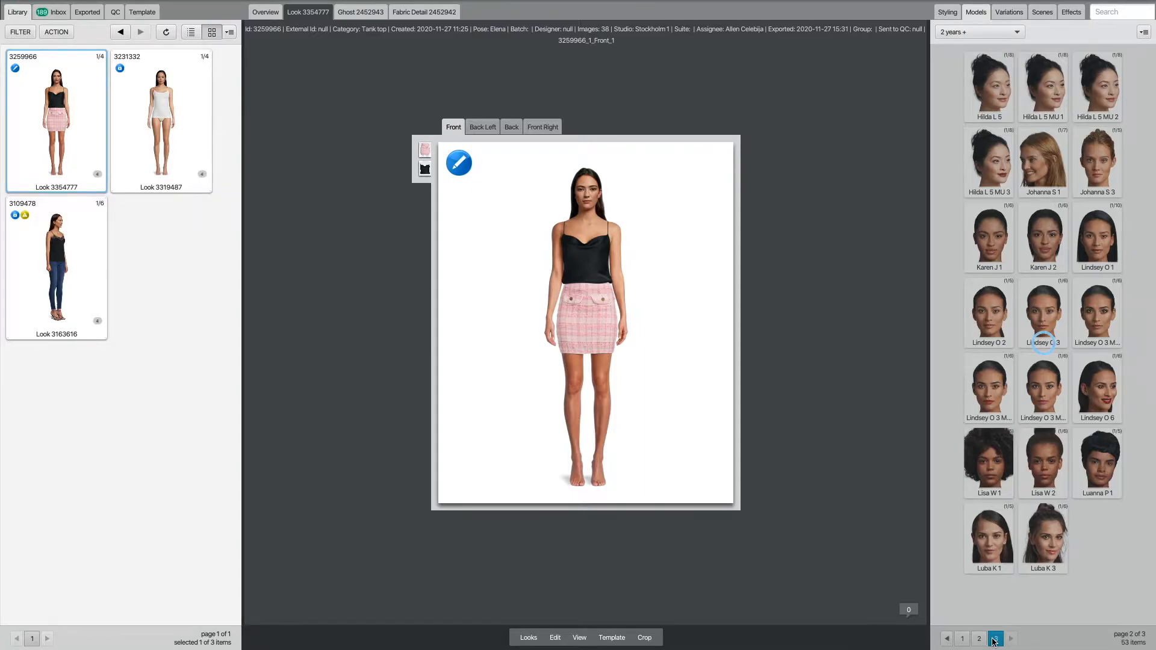
{"action": "left_click", "coordinate": [985, 157]}
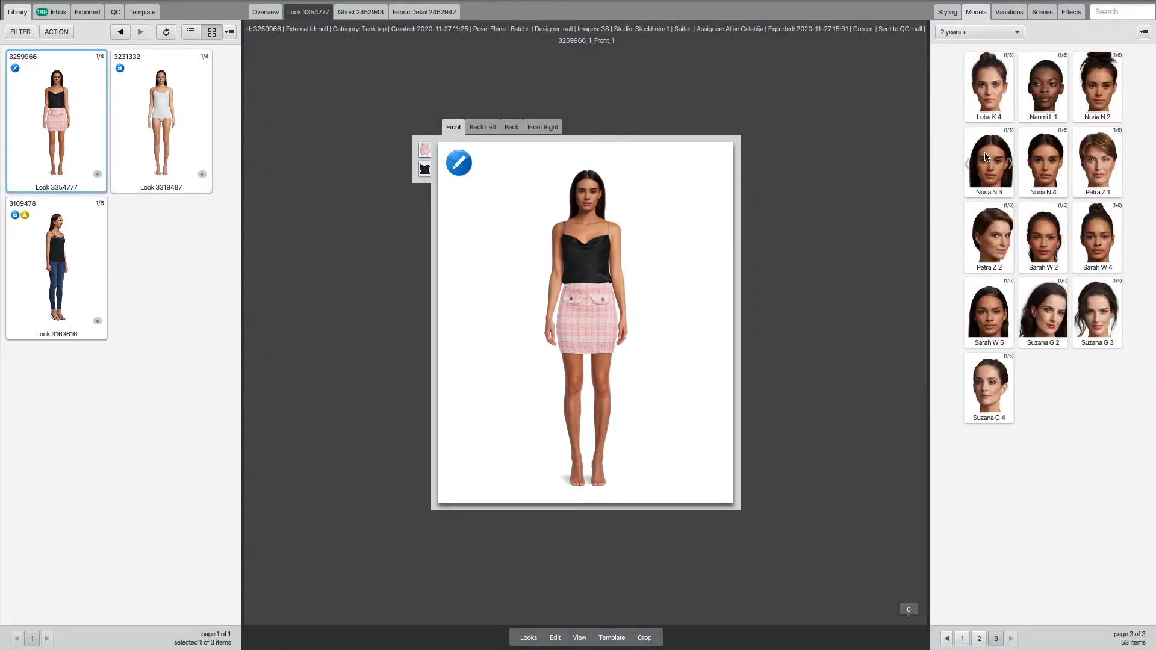
{"action": "left_click", "coordinate": [591, 199]}
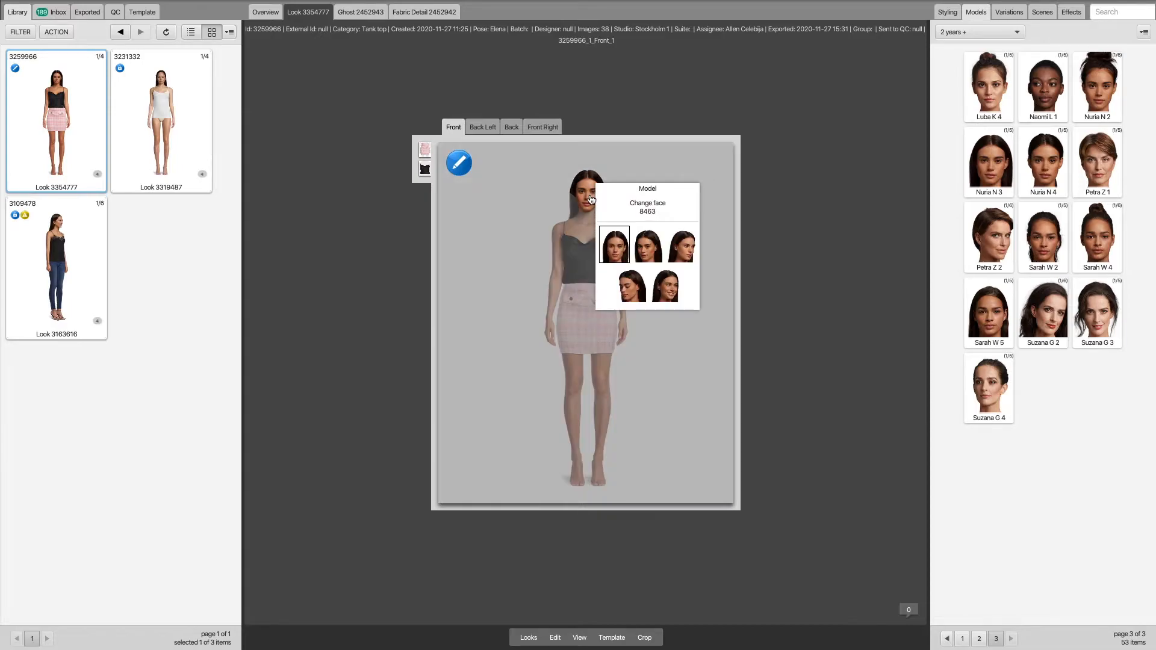
{"action": "left_click", "coordinate": [667, 281]}
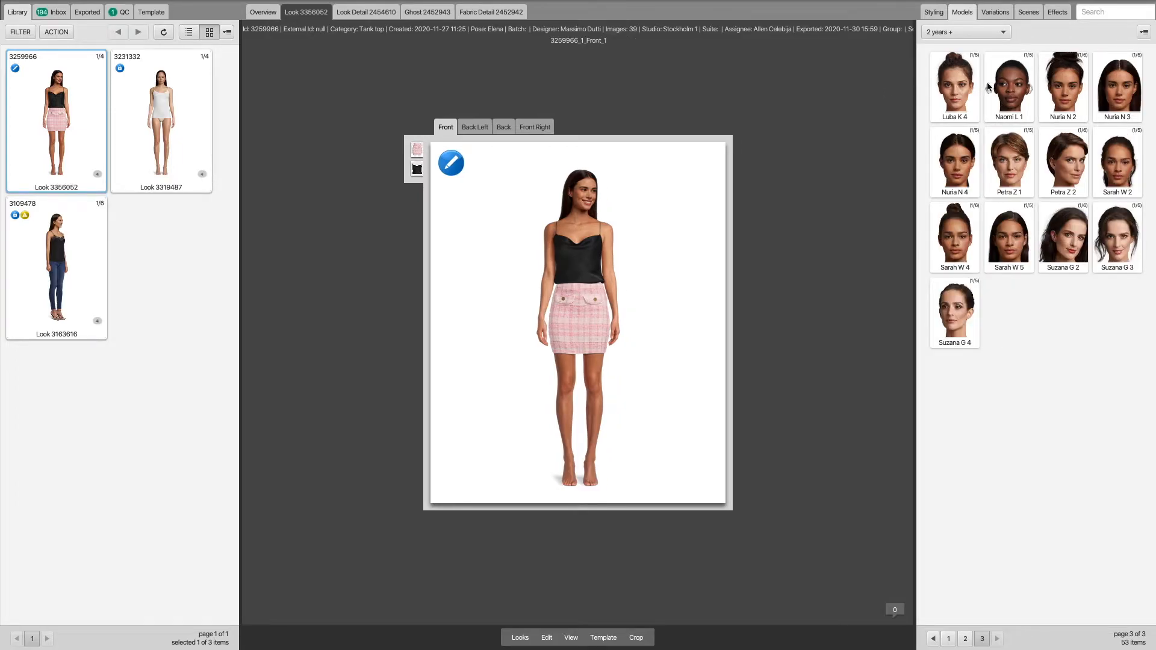
- Place the models Naomi L 1, Petra Z 1 and Nuria N 3 on the empty canvas and combine them into one group
{"action": "left_click_drag", "start_coordinate": [976, 101], "coordinate": [826, 155]}
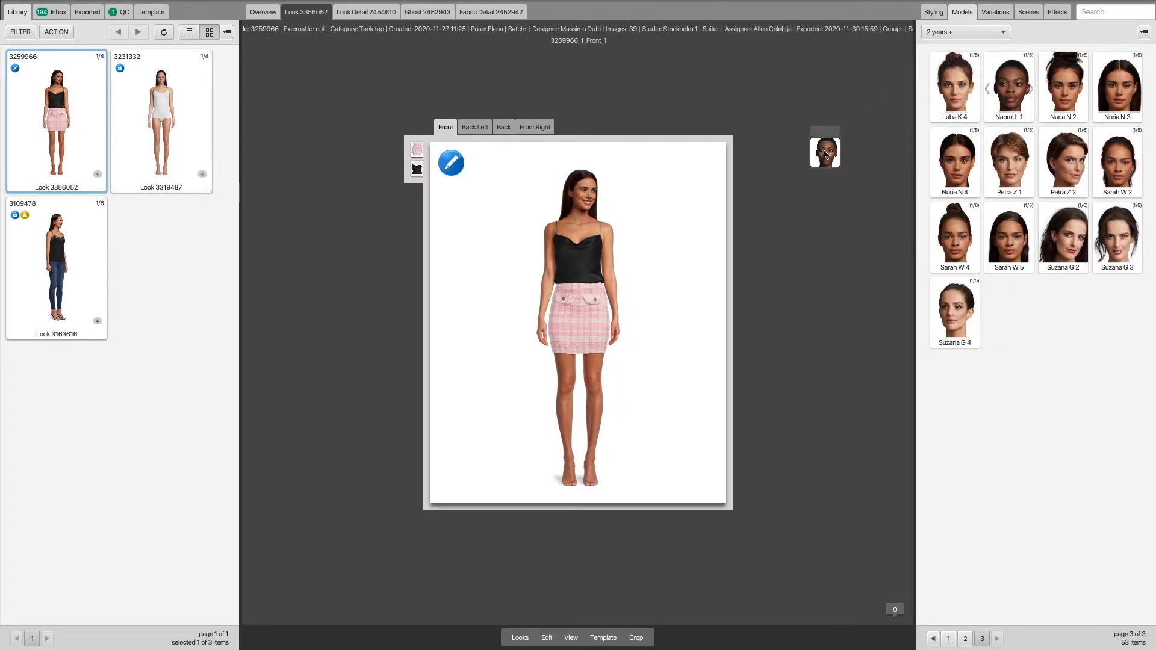
{"action": "left_click_drag", "start_coordinate": [1004, 169], "coordinate": [839, 205]}
{"action": "left_click_drag", "start_coordinate": [1119, 93], "coordinate": [846, 259]}
{"action": "left_click_drag", "start_coordinate": [844, 204], "coordinate": [829, 175]}
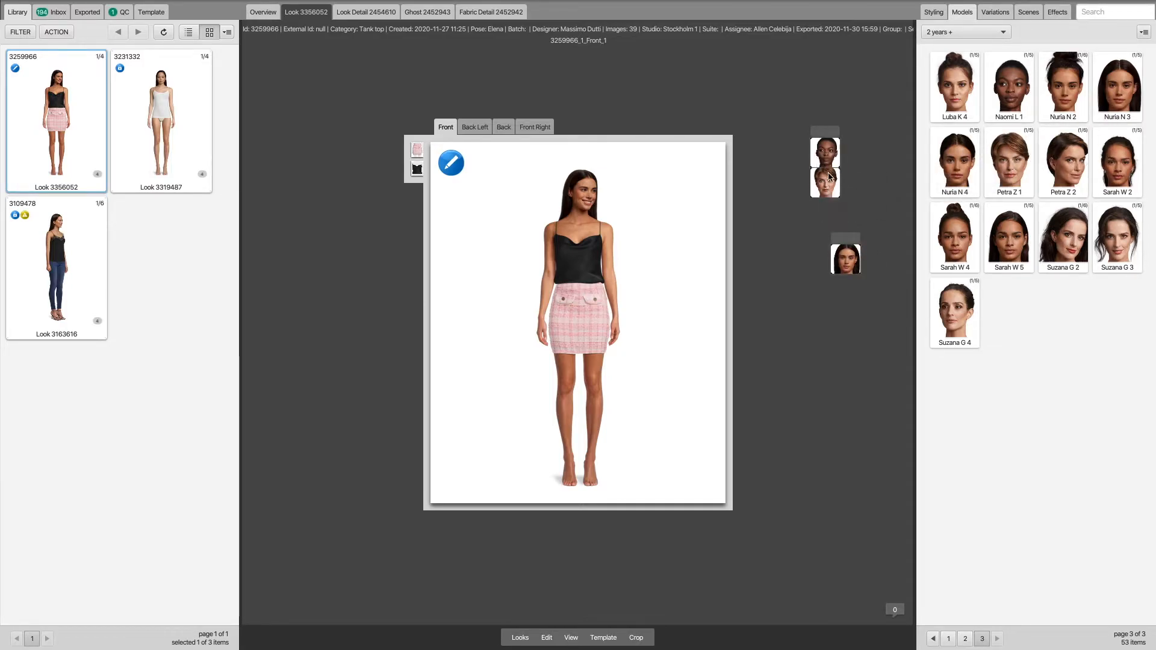
{"action": "left_click_drag", "start_coordinate": [849, 269], "coordinate": [832, 207]}
- Name the group of model faces "Models" and reposition it beside the look
{"action": "left_click", "coordinate": [833, 130]}
{"action": "type", "text": "Models"}
{"action": "key", "text": "Return"}
{"action": "left_click_drag", "start_coordinate": [833, 132], "coordinate": [854, 144]}
- Change the model's posture to left arm variation 2247, right arm variation 709 and legs variation 683 with black heels
{"action": "left_click", "coordinate": [987, 16]}
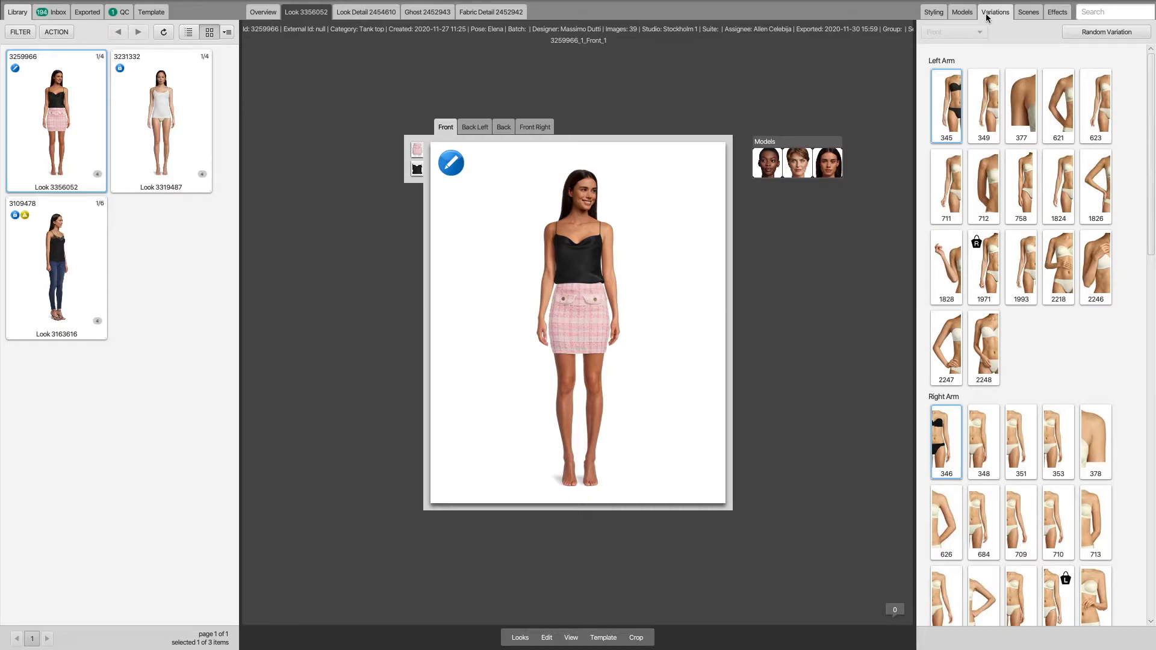
{"action": "left_click", "coordinate": [950, 328]}
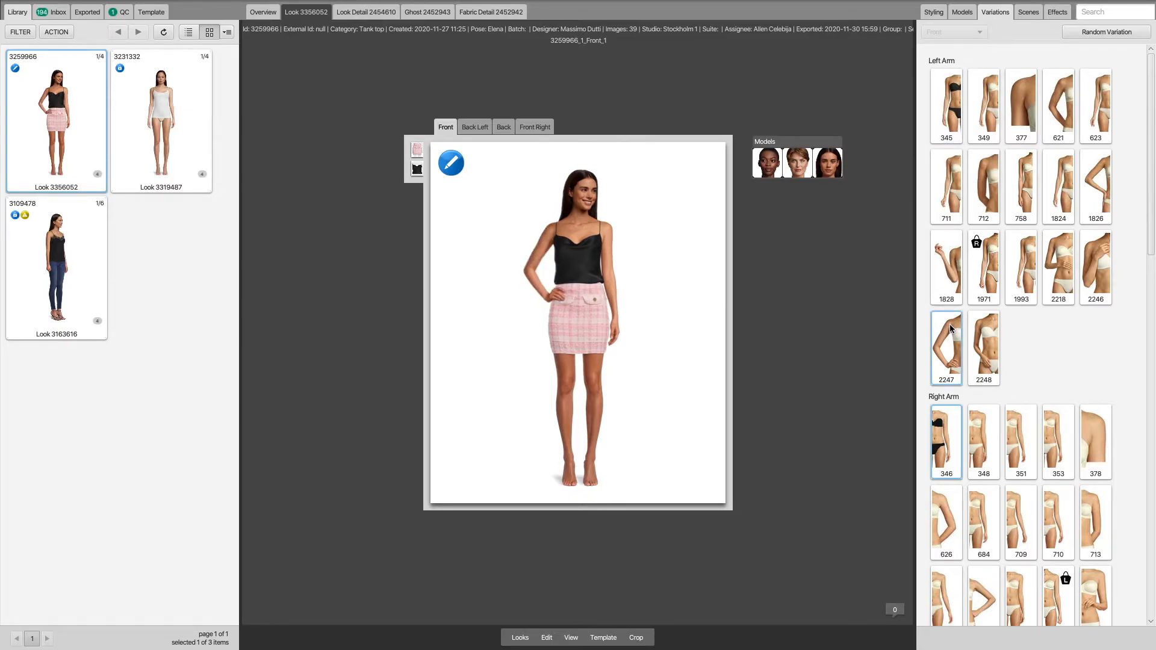
{"action": "scroll", "coordinate": [1024, 332], "scroll_direction": "down", "scroll_amount": 1}
{"action": "scroll", "coordinate": [1026, 336], "scroll_direction": "down", "scroll_amount": 3}
{"action": "left_click", "coordinate": [1022, 417]}
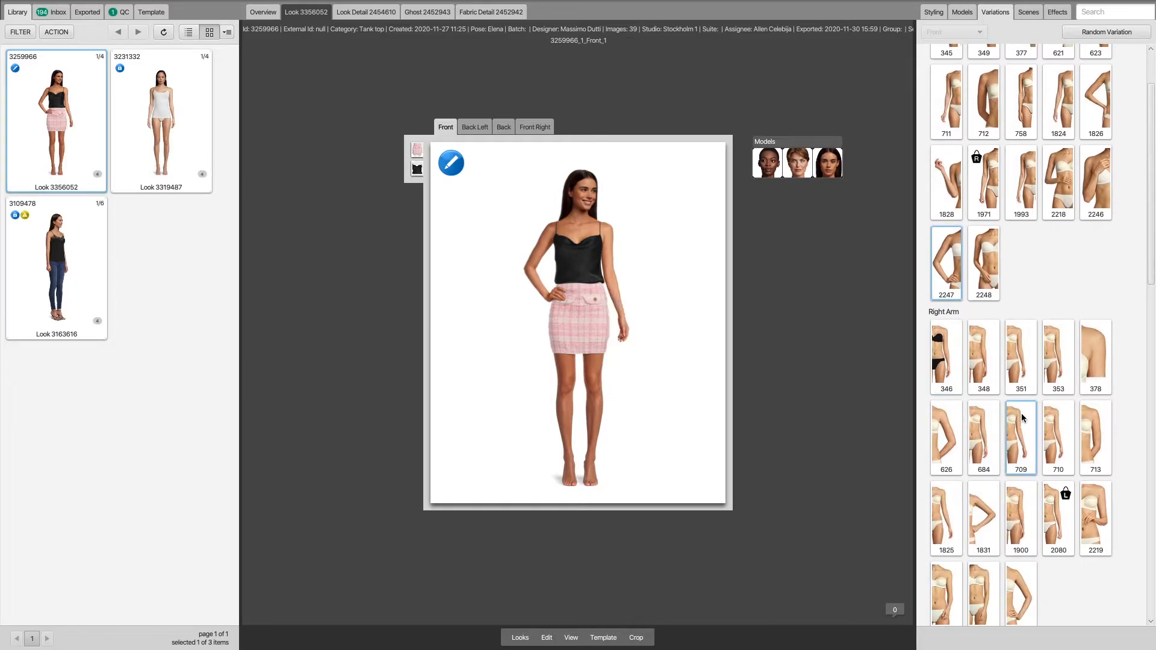
{"action": "scroll", "coordinate": [1023, 421], "scroll_direction": "down", "scroll_amount": 15}
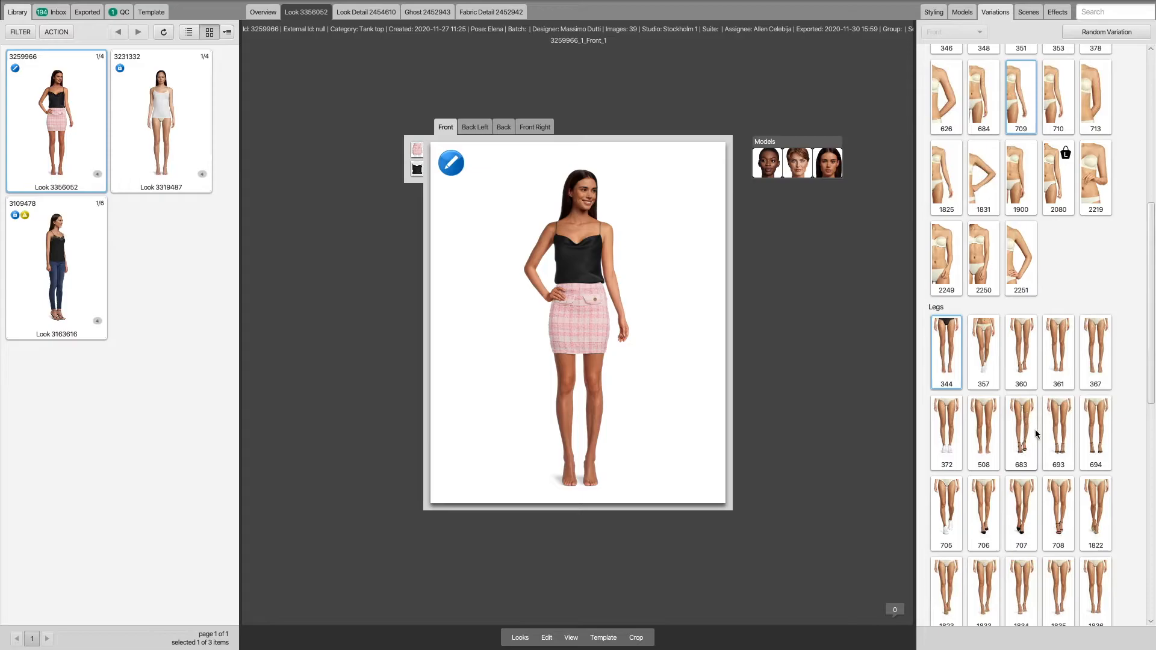
{"action": "left_click", "coordinate": [1032, 431]}
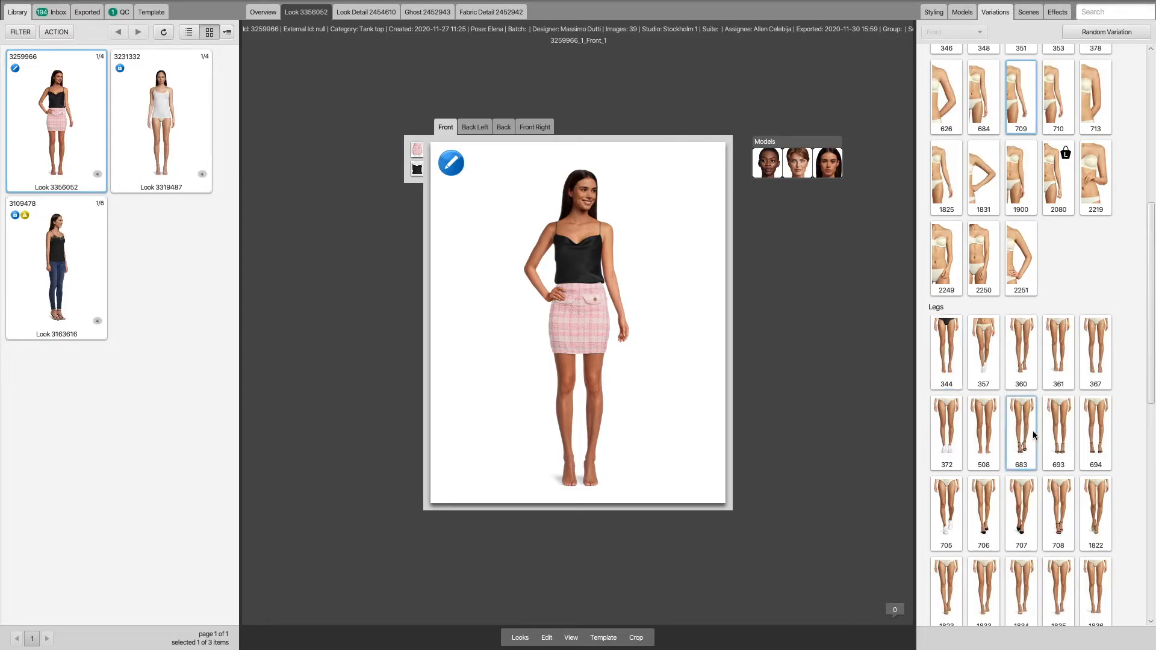
- Apply the beige scene 812 as the look's background
{"action": "left_click", "coordinate": [1027, 12]}
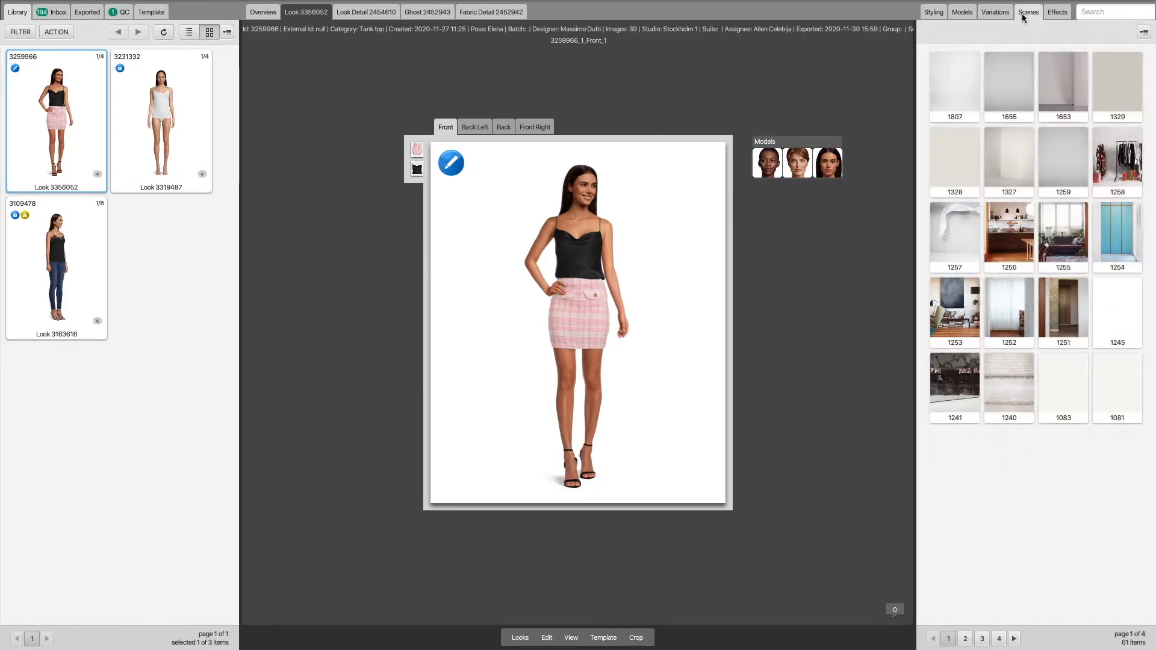
{"action": "left_click", "coordinate": [965, 639]}
{"action": "left_click", "coordinate": [978, 638]}
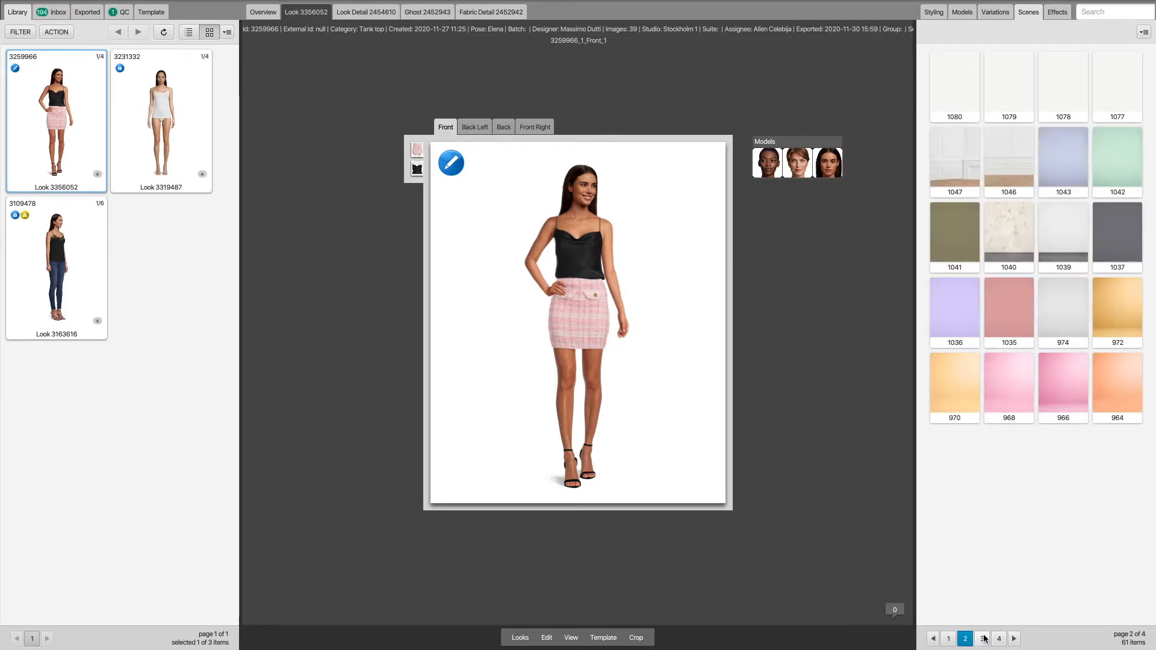
{"action": "left_click", "coordinate": [1008, 250]}
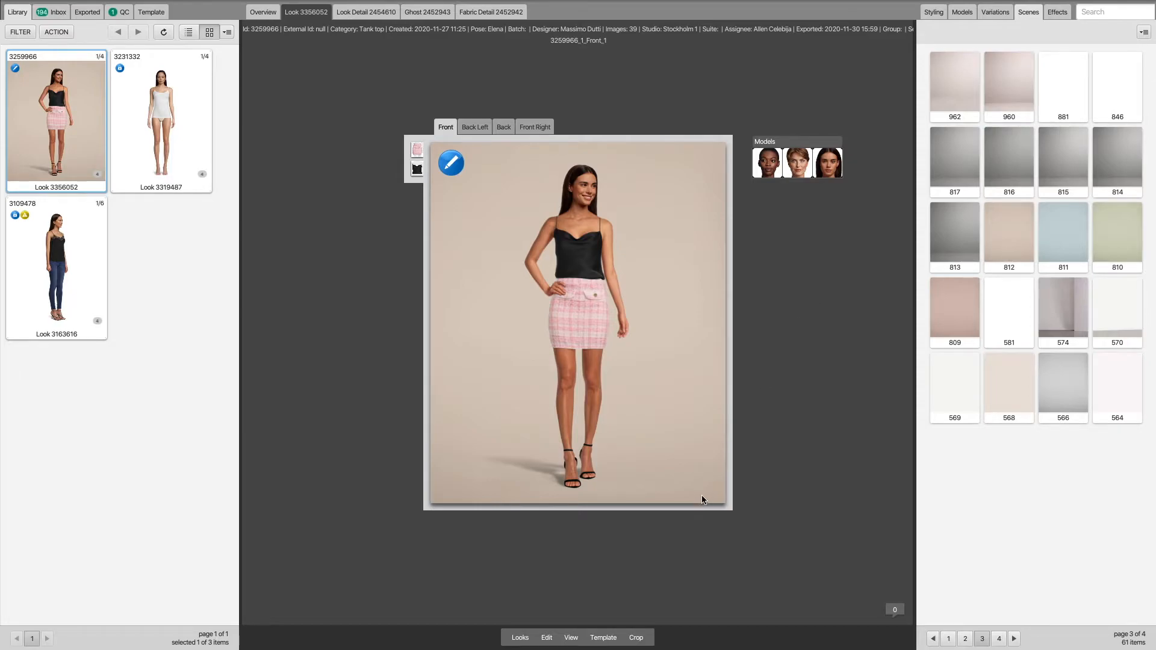
- Preview the look in high resolution and inspect it from the face down to the shoes
{"action": "left_click", "coordinate": [571, 637]}
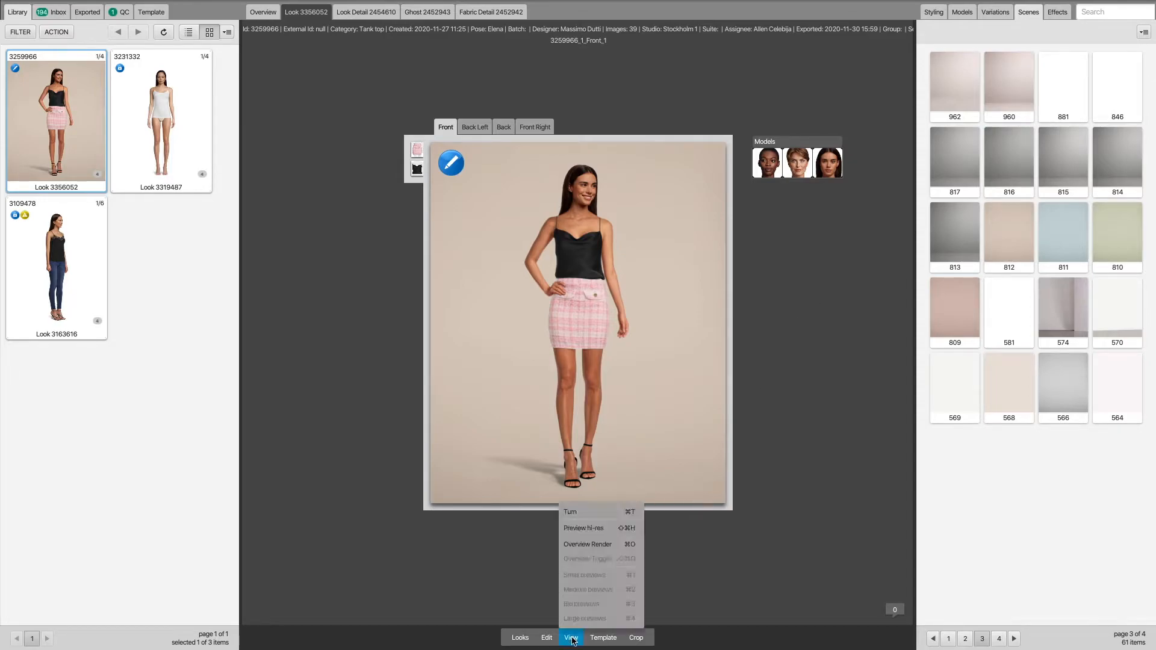
{"action": "left_click", "coordinate": [597, 529]}
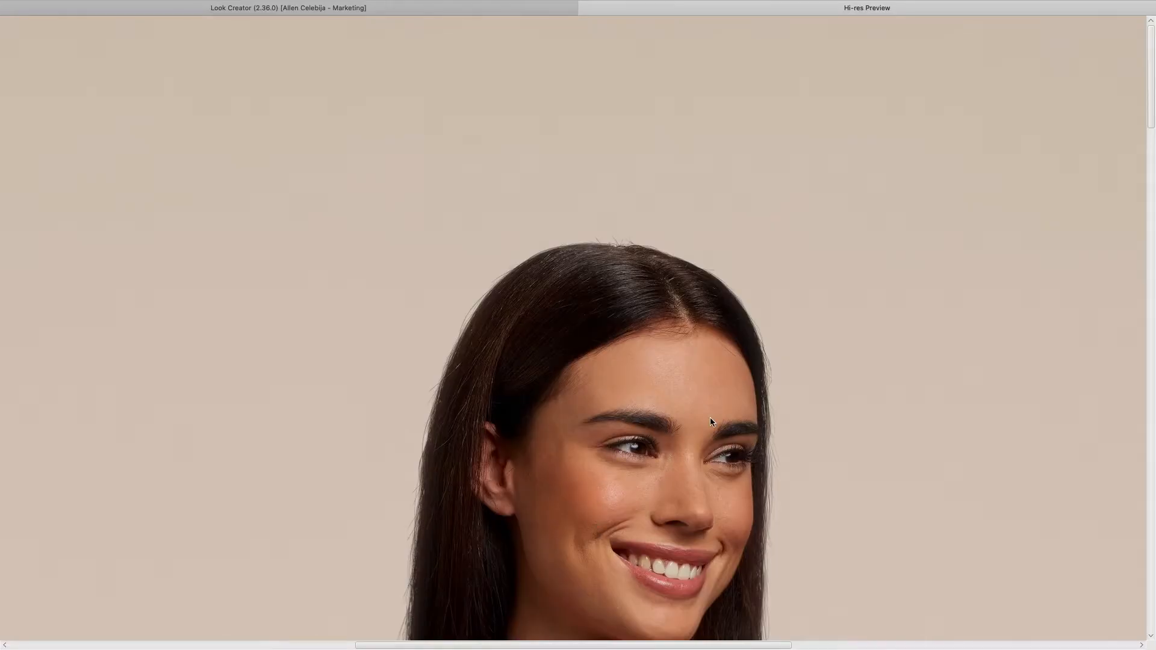
{"action": "scroll", "coordinate": [882, 422], "scroll_direction": "down", "scroll_amount": 10}
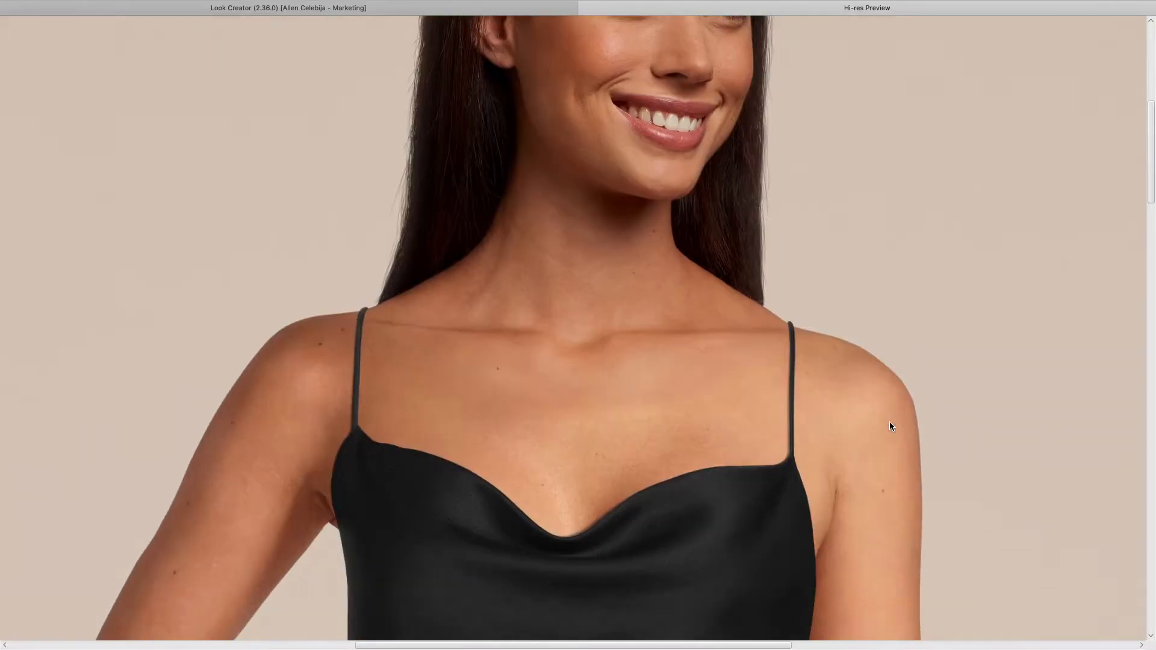
{"action": "scroll", "coordinate": [891, 428], "scroll_direction": "down", "scroll_amount": 5}
{"action": "scroll", "coordinate": [891, 430], "scroll_direction": "down", "scroll_amount": 4}
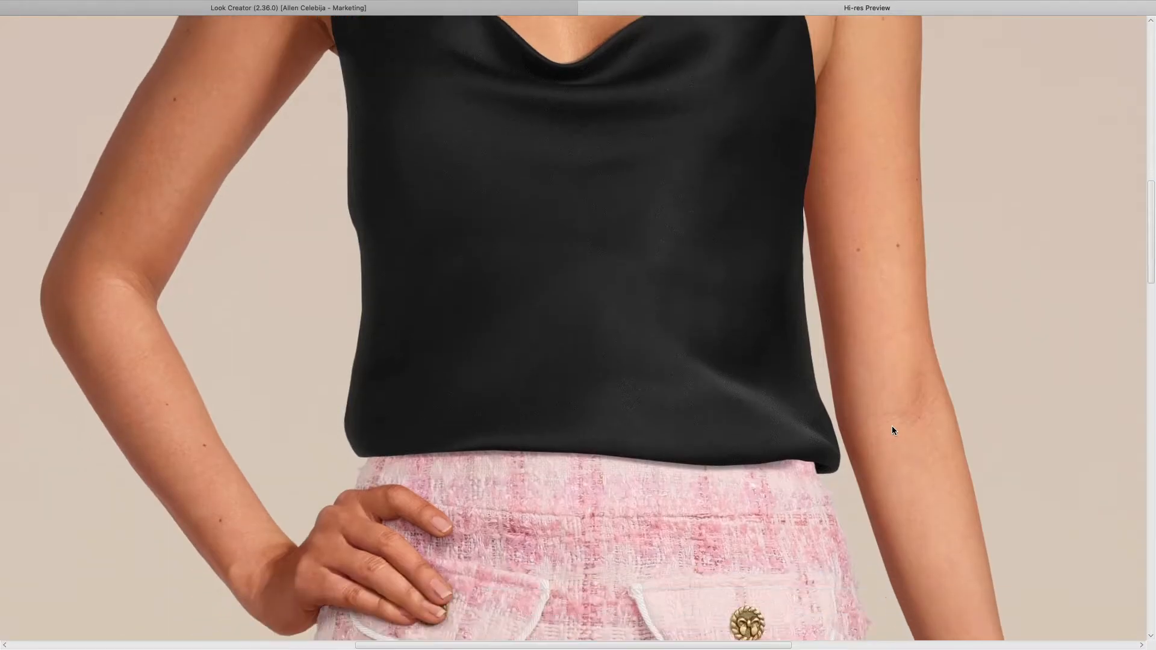
{"action": "scroll", "coordinate": [892, 430], "scroll_direction": "down", "scroll_amount": 10}
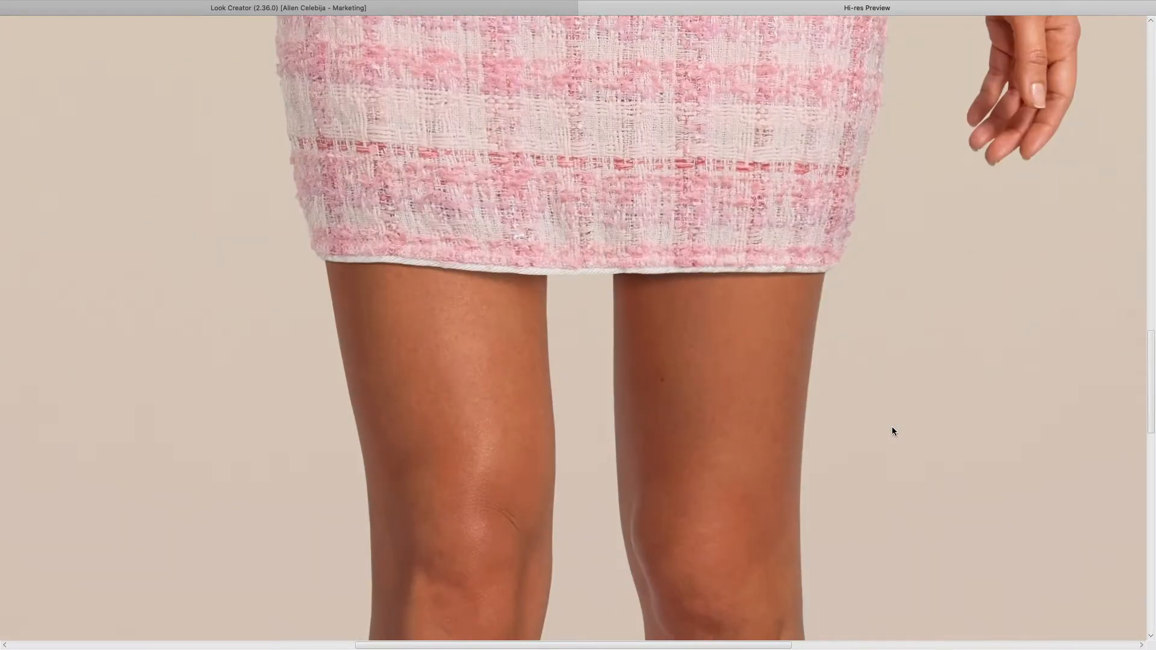
{"action": "scroll", "coordinate": [892, 427], "scroll_direction": "down", "scroll_amount": 10}
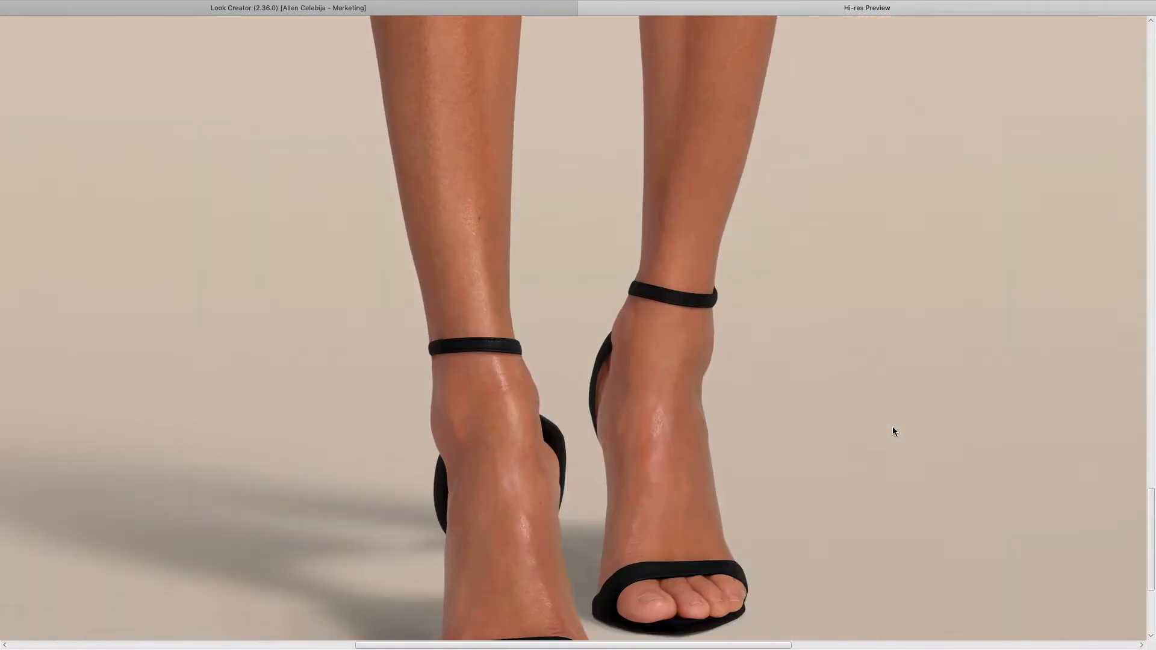
- Create a look detail with the square crop centred on the pink skirt
{"action": "left_click", "coordinate": [528, 637]}
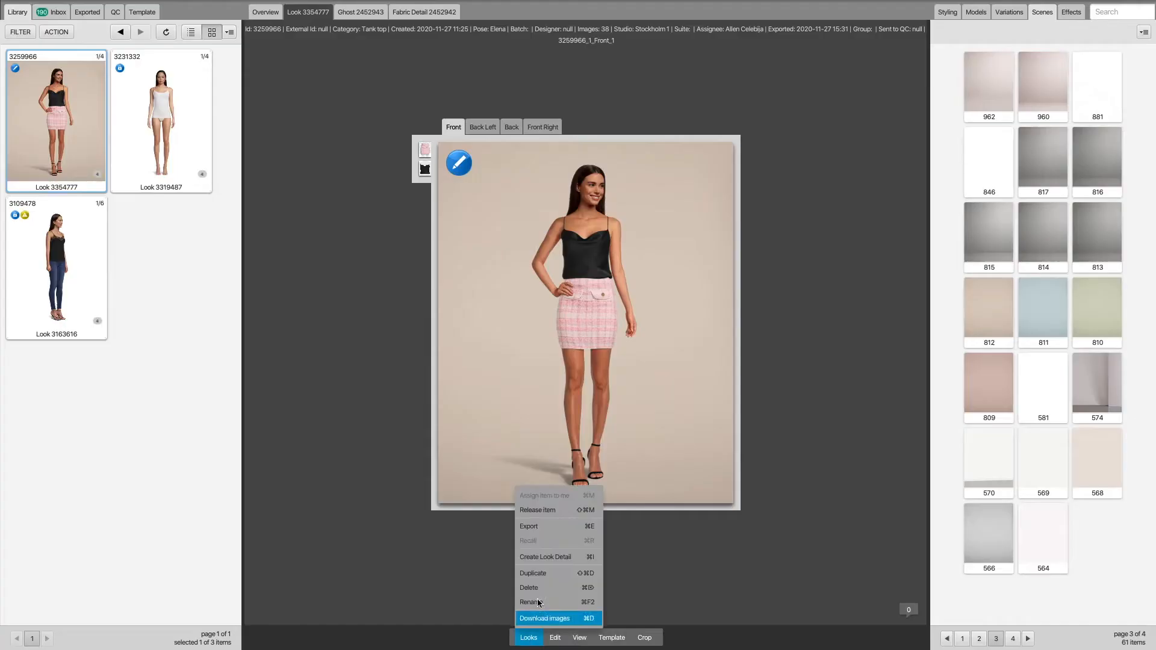
{"action": "left_click", "coordinate": [552, 556]}
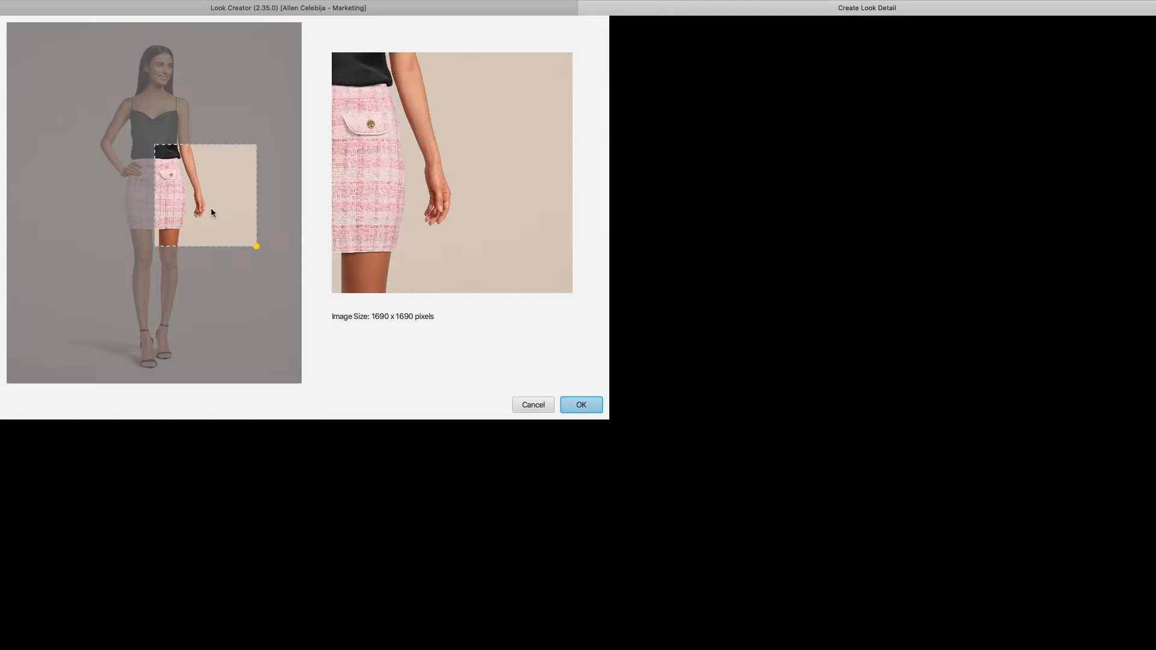
{"action": "left_click_drag", "start_coordinate": [211, 209], "coordinate": [160, 195]}
{"action": "left_click", "coordinate": [580, 403]}
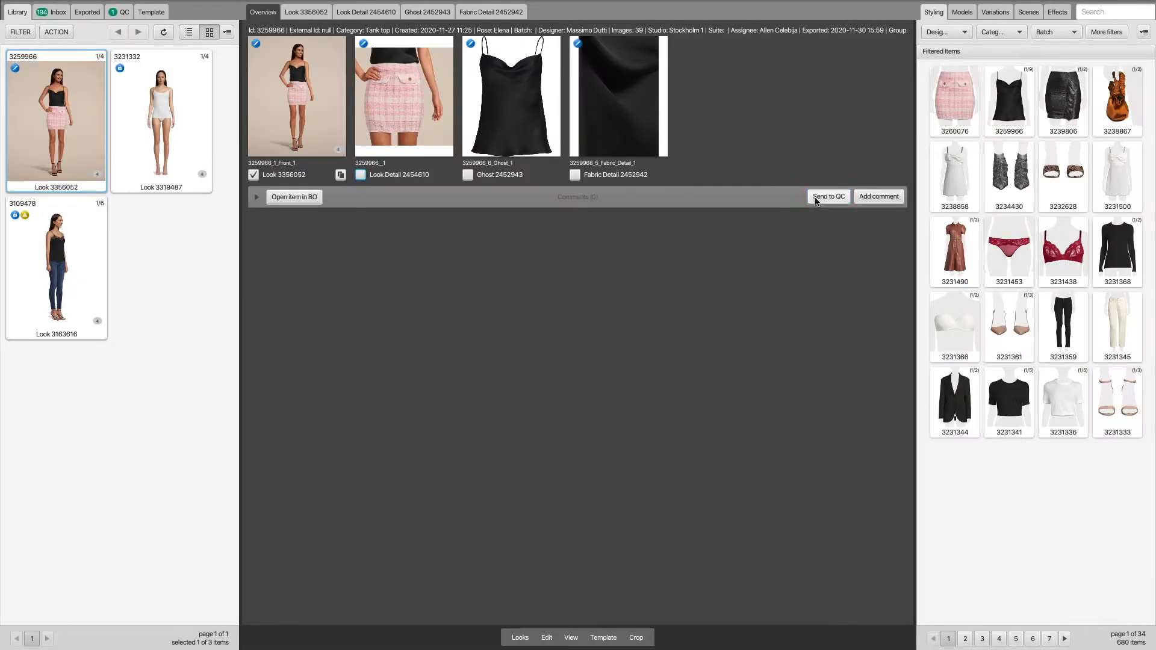
- Write a quality control report for the look, reading "Hey Qc! Could you please remove stain on tank top?", and sign it with the sender's first name
{"action": "left_click", "coordinate": [820, 197]}
{"action": "left_click", "coordinate": [849, 336]}
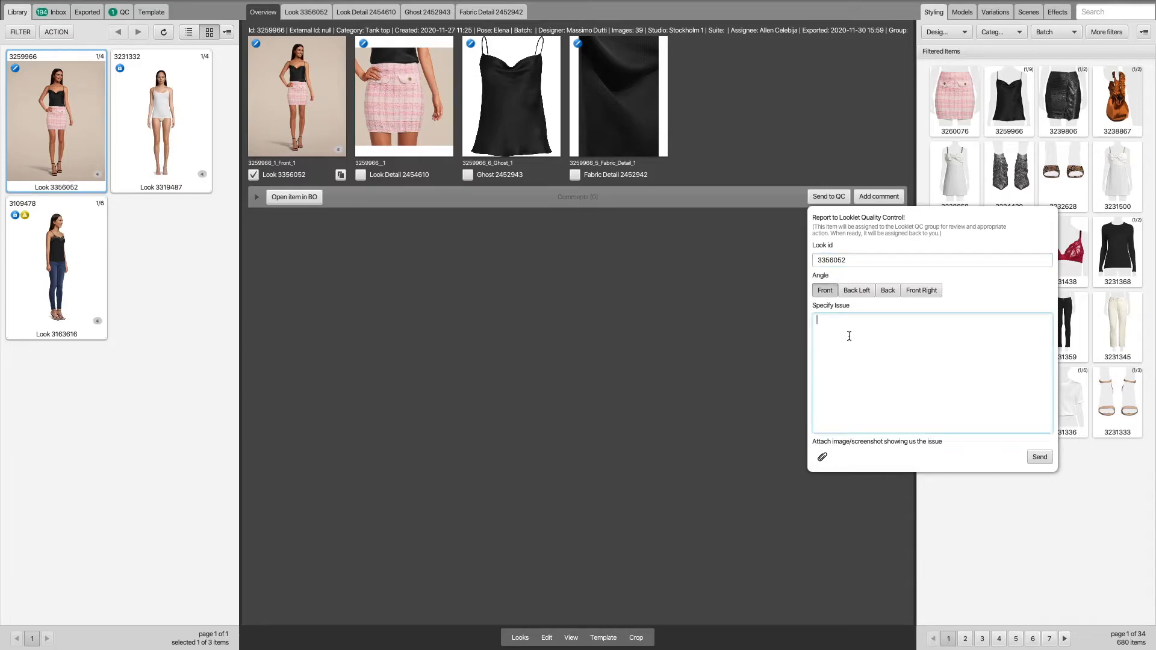
{"action": "type", "text": "Hey Qc"}
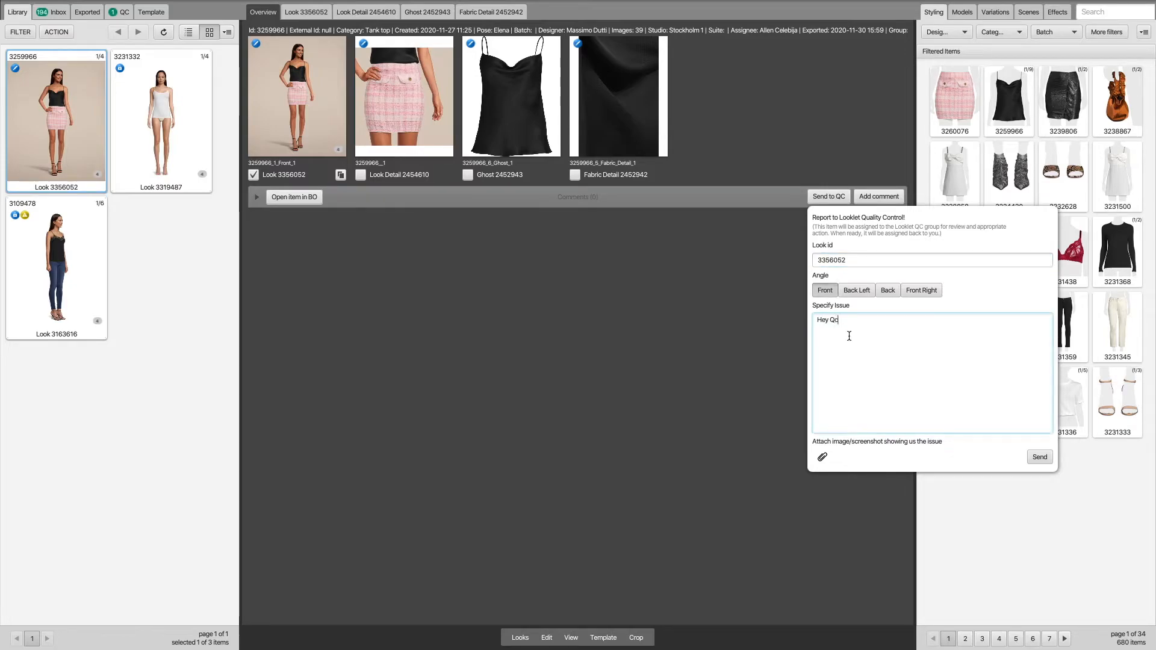
{"action": "type", "text": "!  Could you please remove stain"}
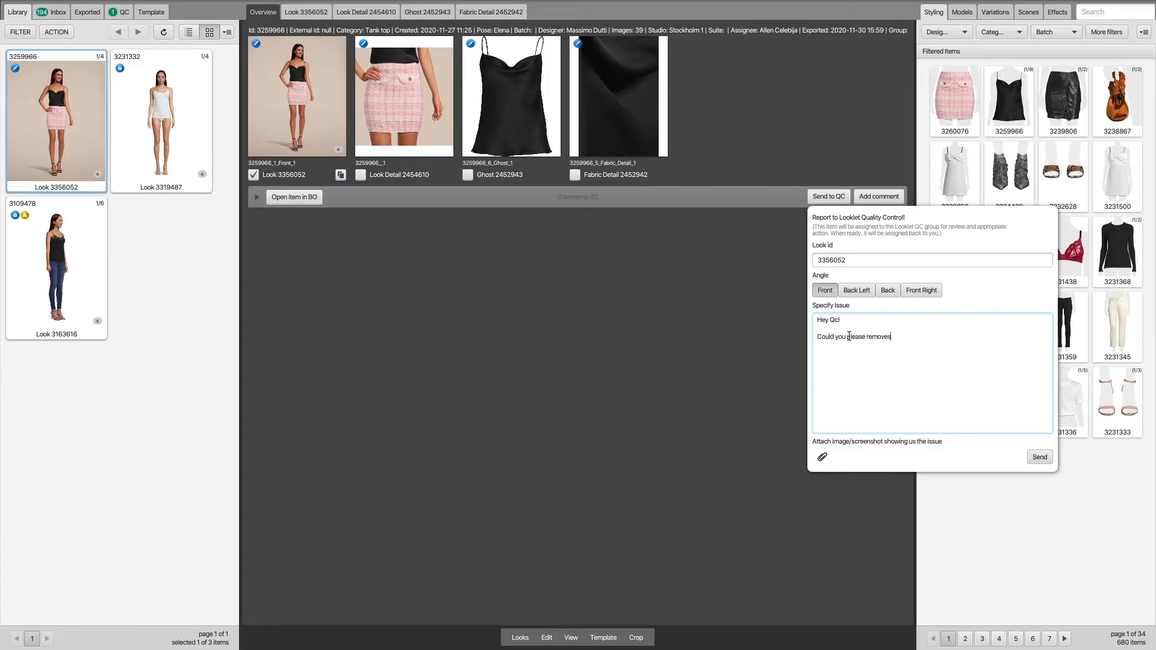
{"action": "type", "text": " on tank top,"}
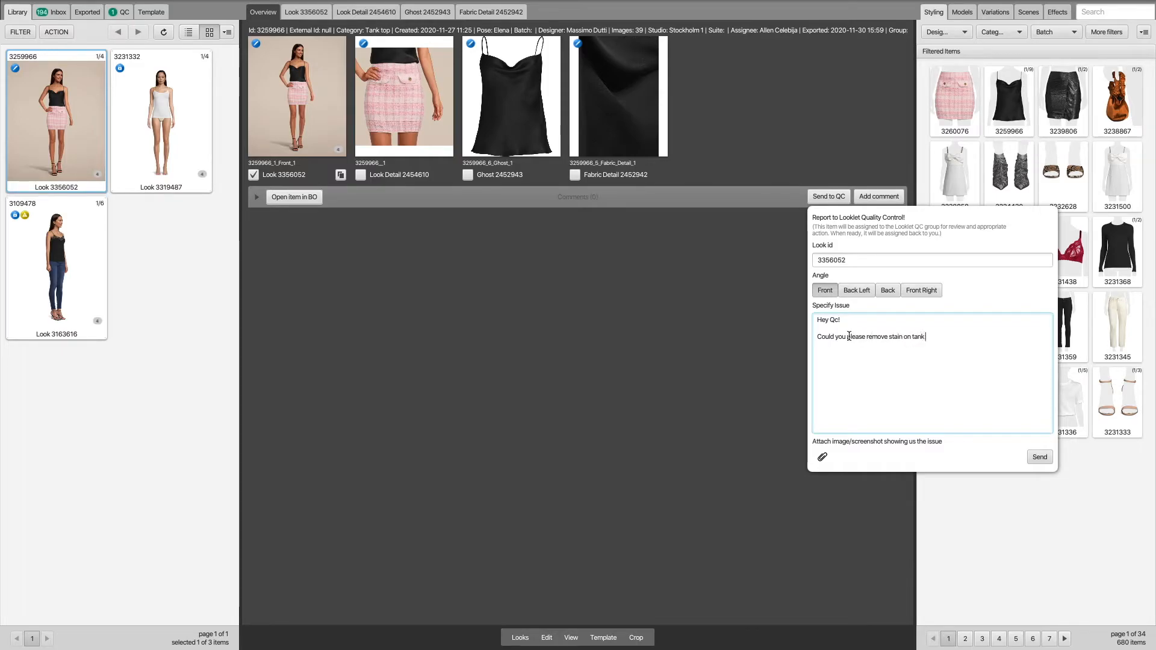
{"action": "key", "text": "BackSpace"}
{"action": "key", "text": "BackSpace"}
{"action": "type", "text": "?  "}
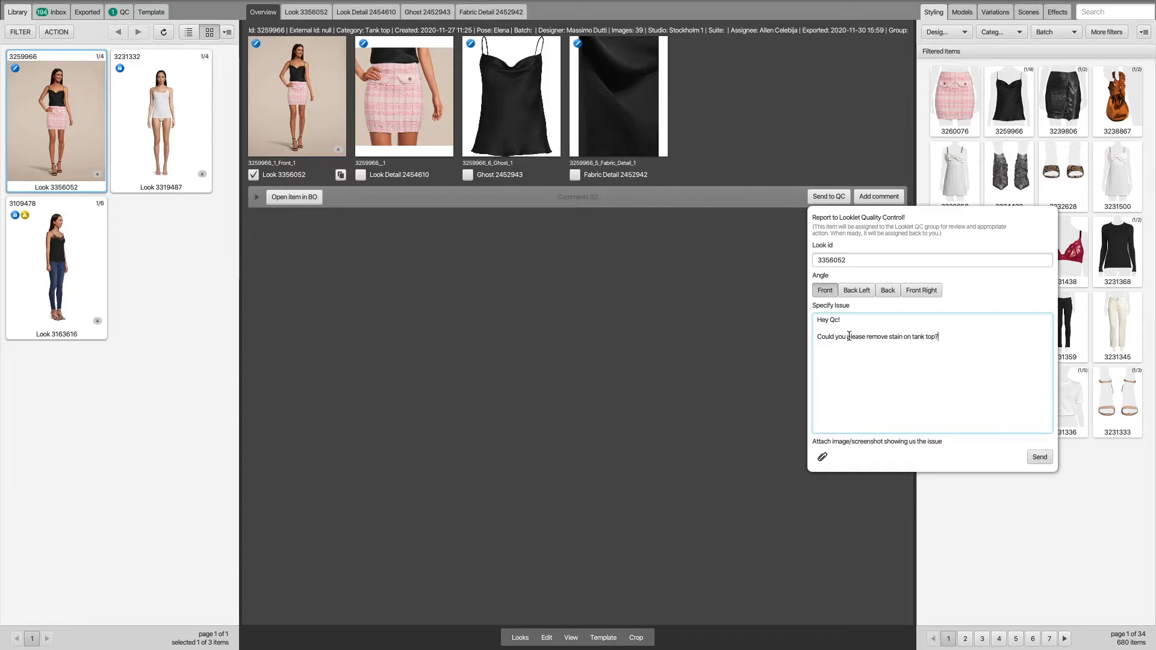
{"action": "type", "text": "Allen"}
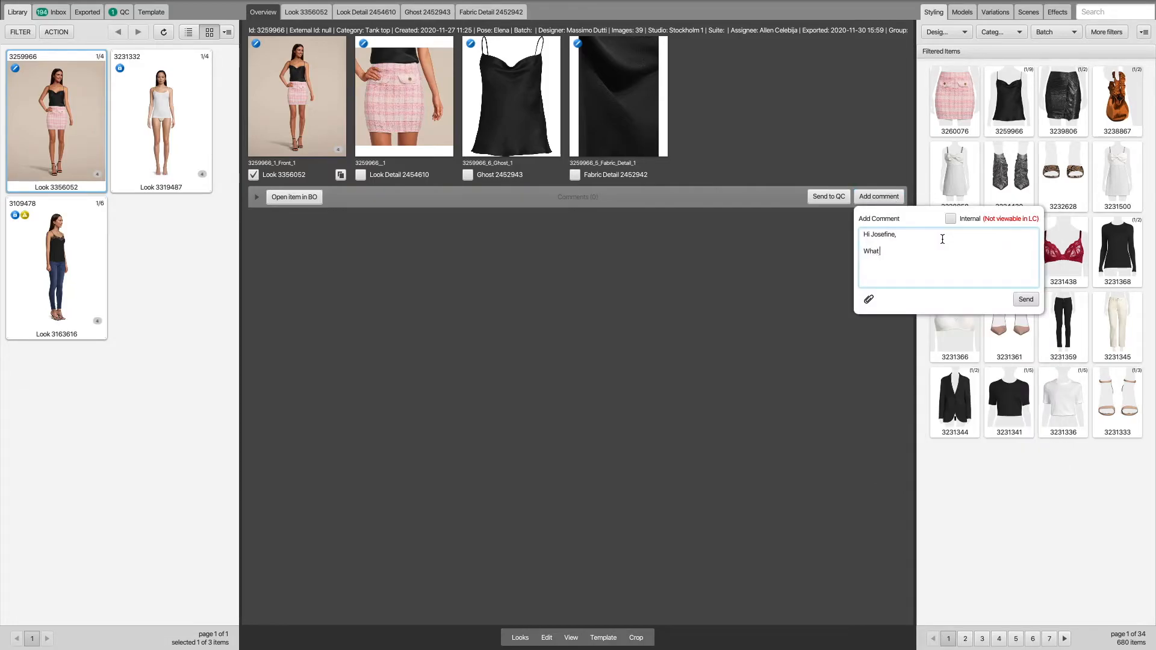
- Write a comment asking a colleague "What do you think about these shoes?" and choose that colleague as the user to send the item to
{"action": "type", "text": "do you think  about these shoes?"}
{"action": "left_click", "coordinate": [62, 31]}
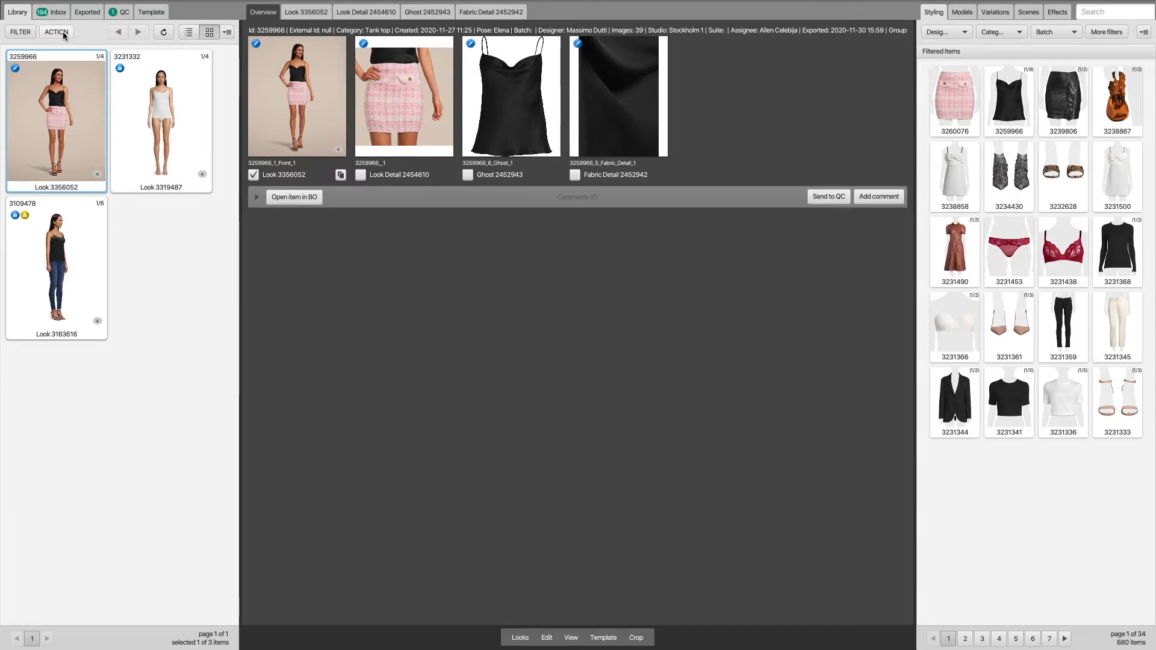
{"action": "left_click", "coordinate": [63, 31]}
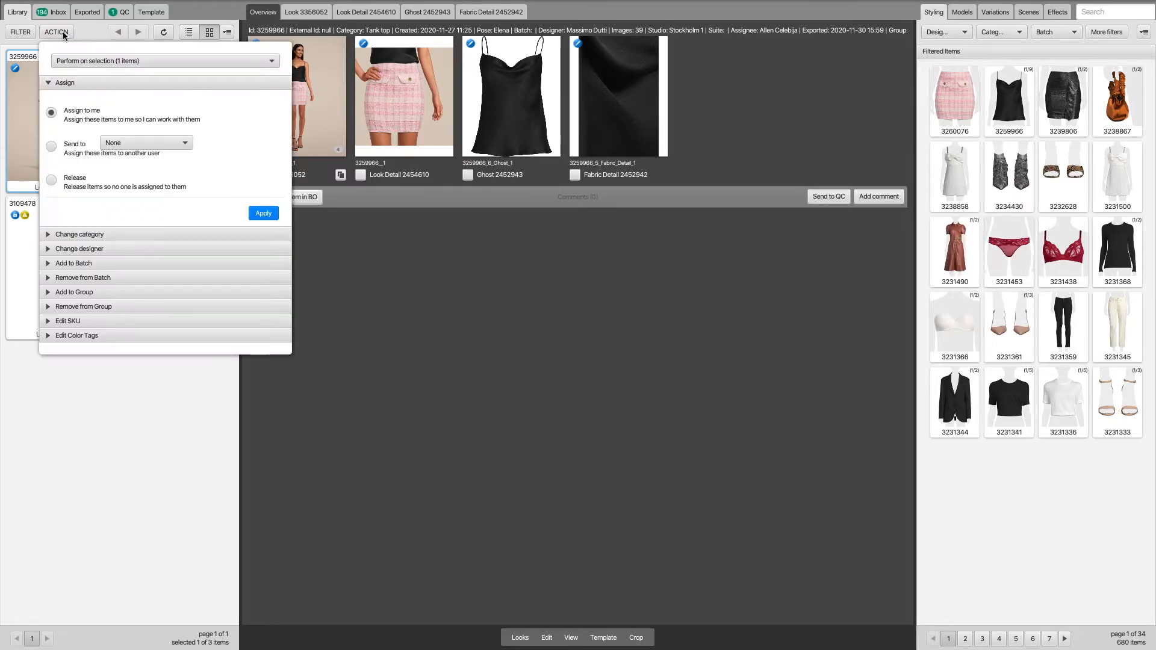
{"action": "left_click", "coordinate": [51, 146]}
{"action": "left_click", "coordinate": [102, 145]}
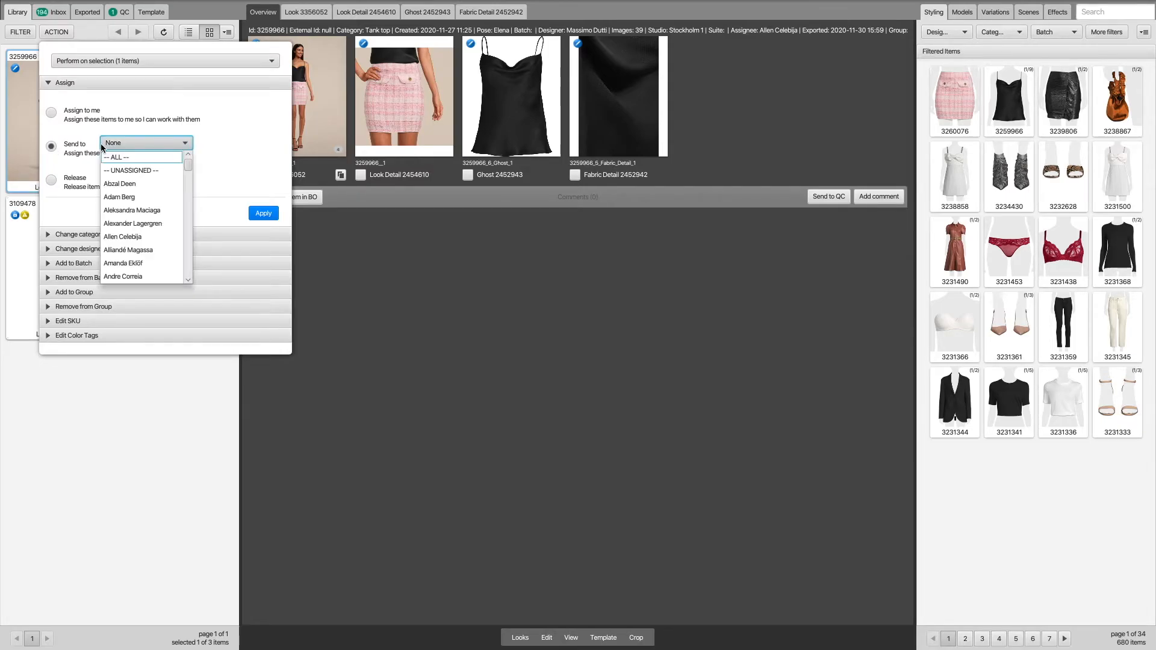
{"action": "type", "text": "jos"}
{"action": "left_click", "coordinate": [119, 155]}
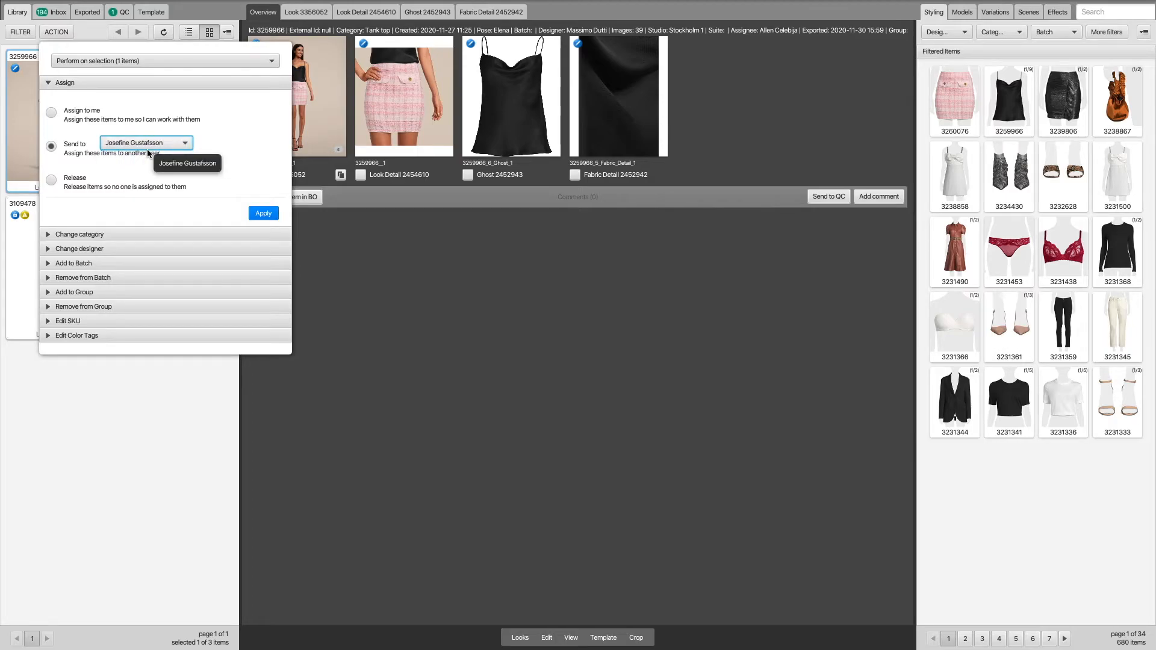
- Set the selected item's color tag to Green and apply it
{"action": "left_click", "coordinate": [164, 333]}
{"action": "left_click", "coordinate": [186, 229]}
{"action": "left_click", "coordinate": [254, 279]}
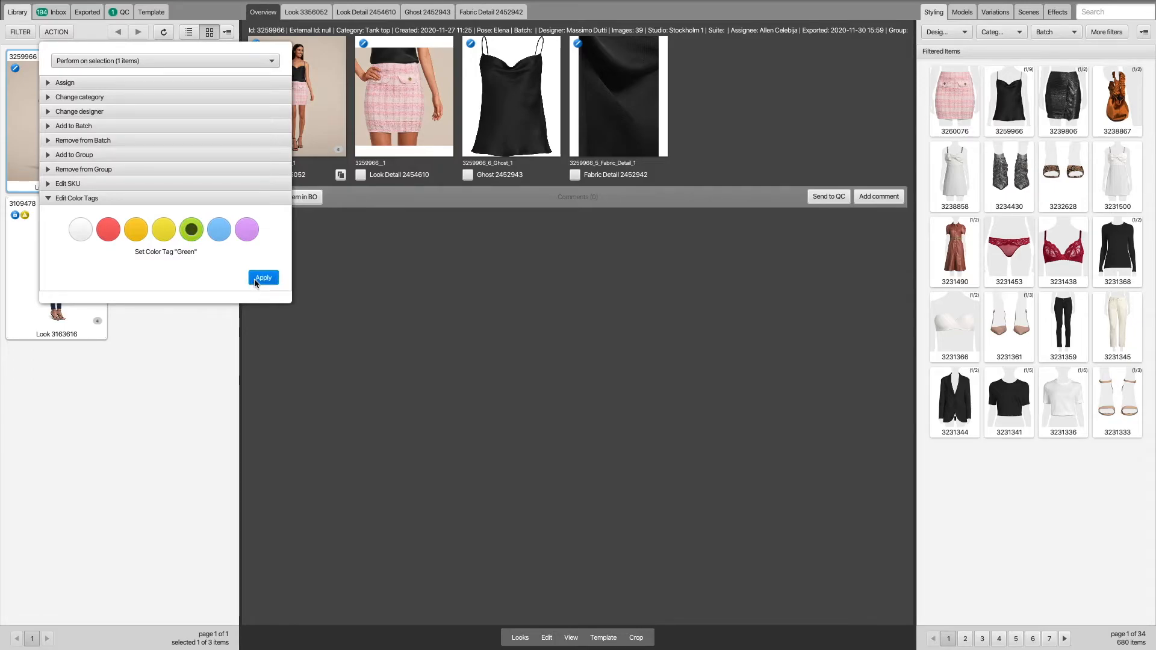
{"action": "left_click", "coordinate": [333, 350]}
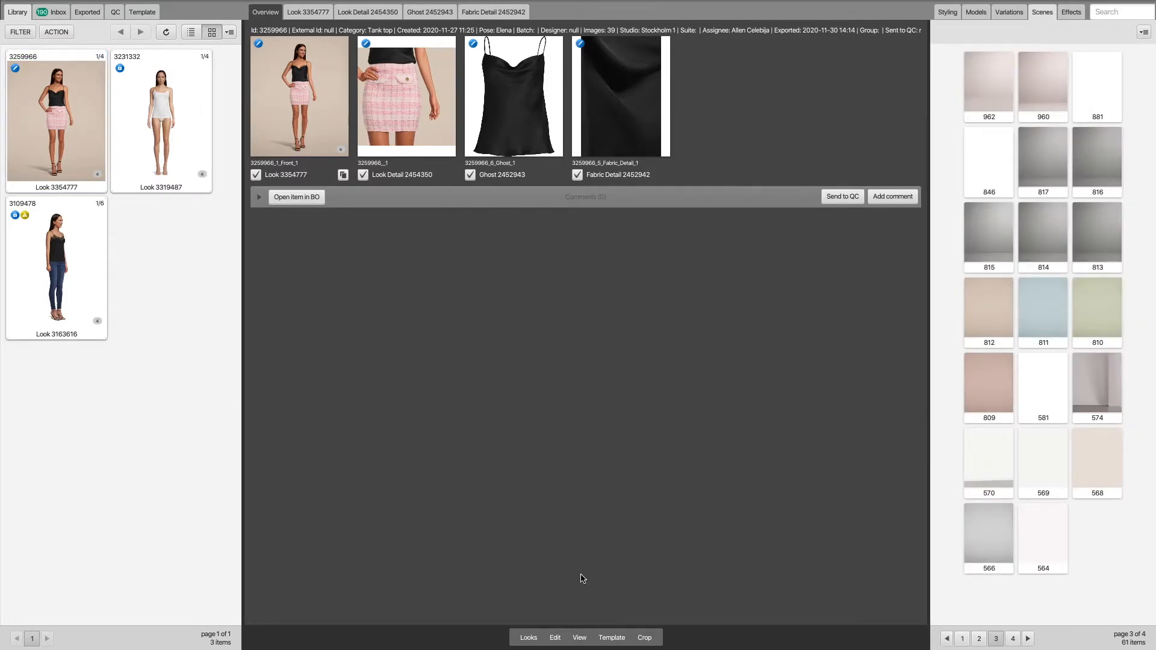
- Render an overview of item 3259966 and review its look angles, look detail, ghost and fabric detail images
{"action": "left_click", "coordinate": [581, 636]}
{"action": "left_click", "coordinate": [590, 559]}
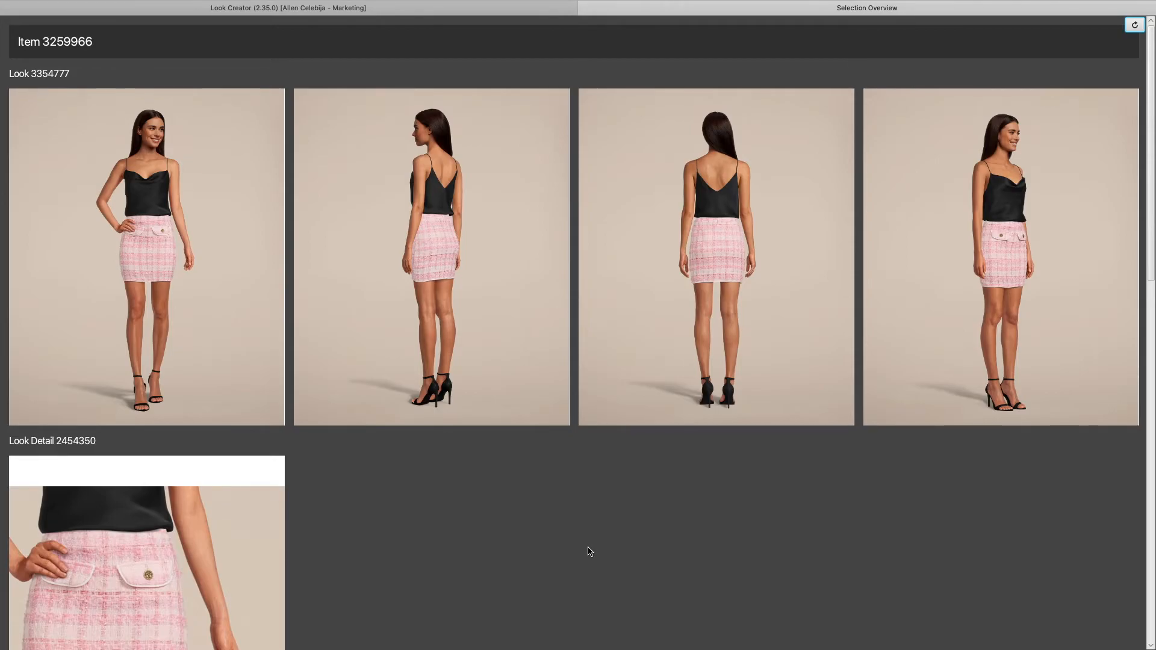
{"action": "scroll", "coordinate": [590, 551], "scroll_direction": "down", "scroll_amount": 10}
{"action": "scroll", "coordinate": [589, 552], "scroll_direction": "down", "scroll_amount": 5}
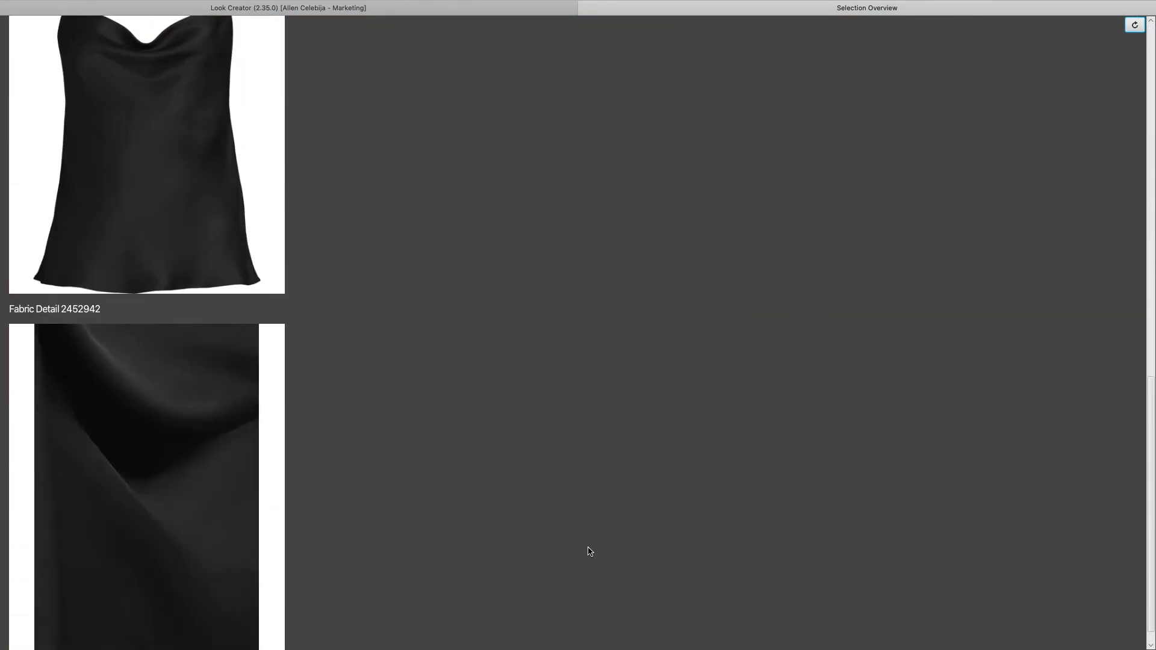
{"action": "key", "text": "super+w"}
- Export item 3259966 with its look, look detail, ghost and fabric detail
{"action": "left_click", "coordinate": [529, 638]}
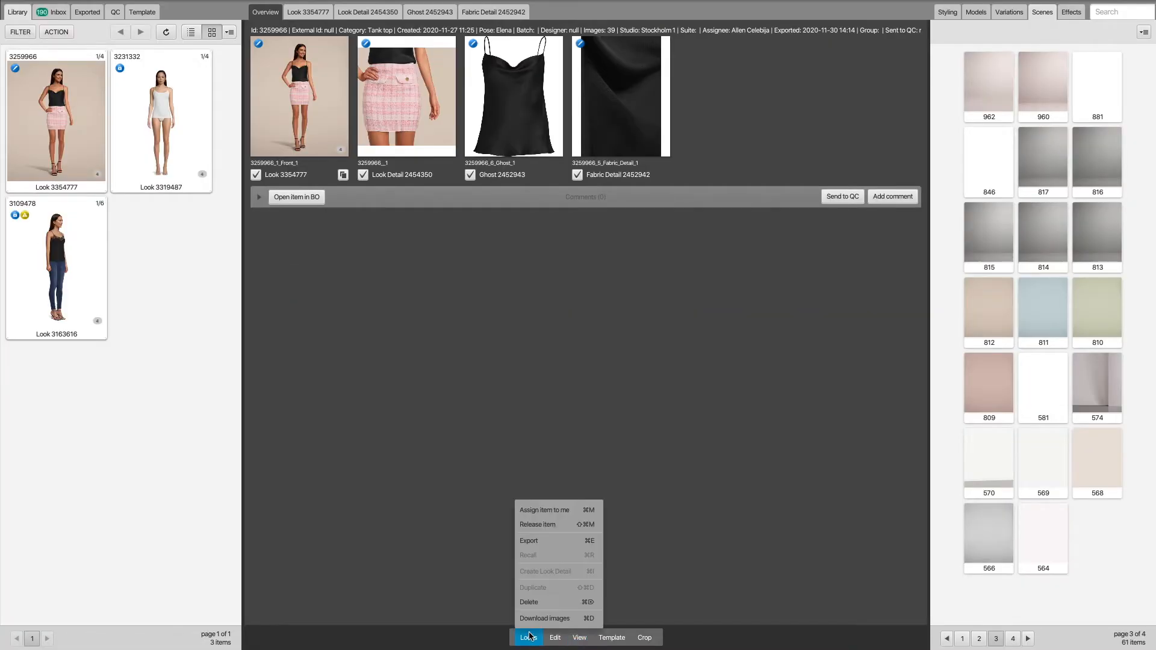
{"action": "left_click", "coordinate": [539, 542]}
{"action": "left_click", "coordinate": [674, 369]}
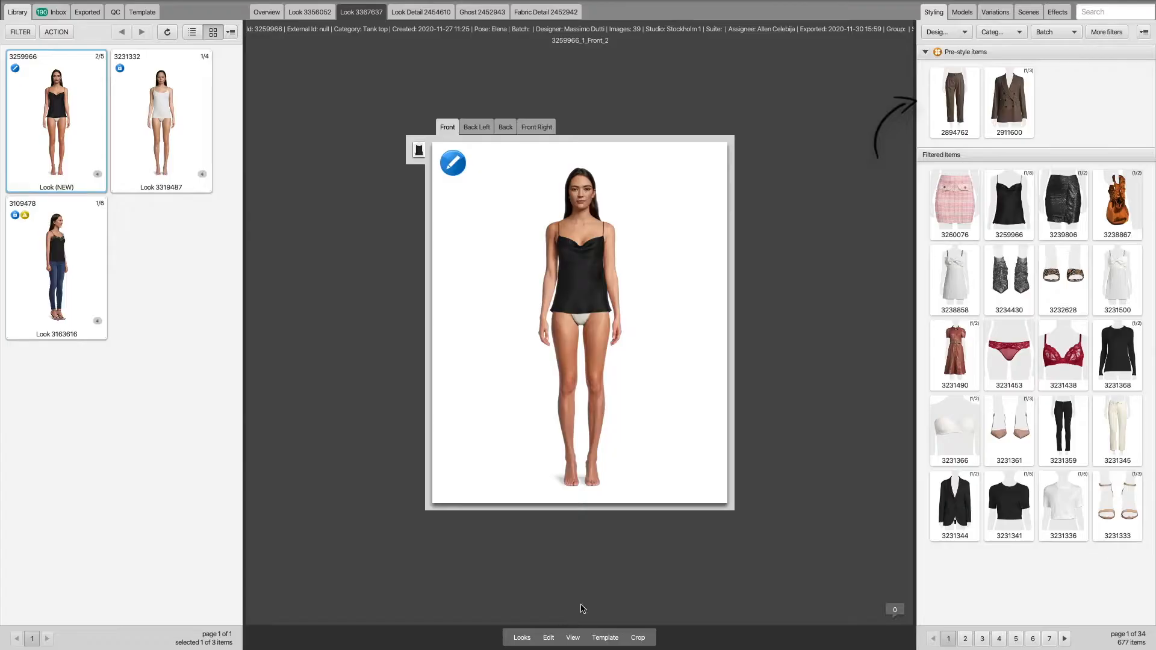
- Dress the new look in the pre-style pants 2894762 and blazer 2911600, and switch the blazer to its open version
{"action": "mouse_move", "coordinate": [972, 110]}
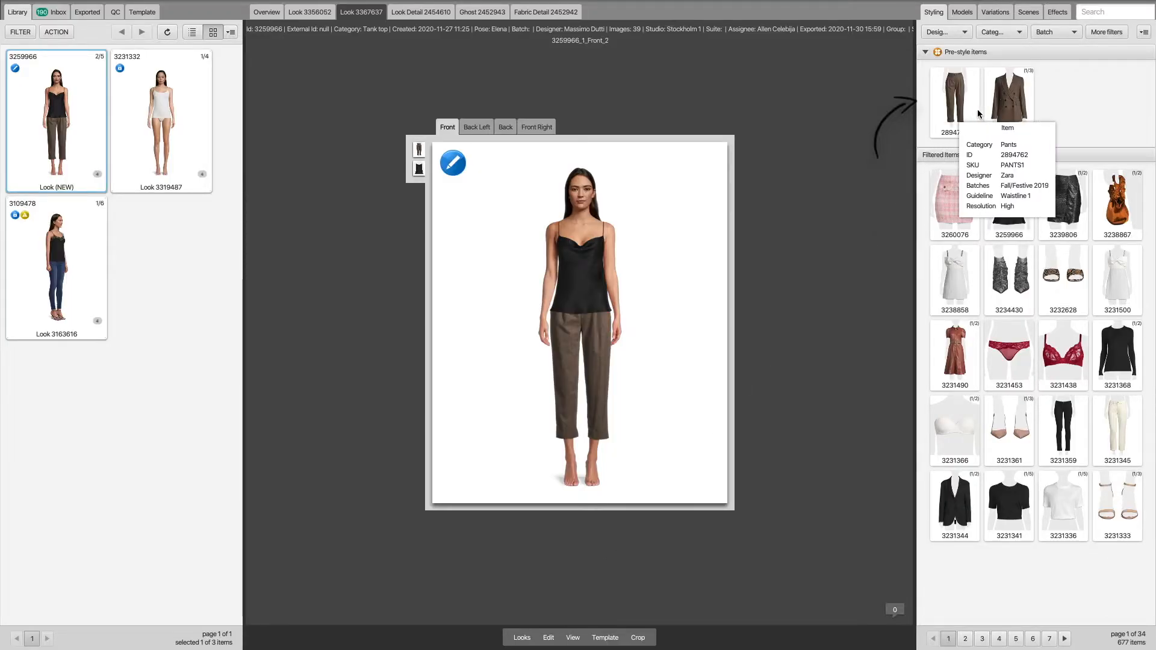
{"action": "left_click", "coordinate": [1012, 109]}
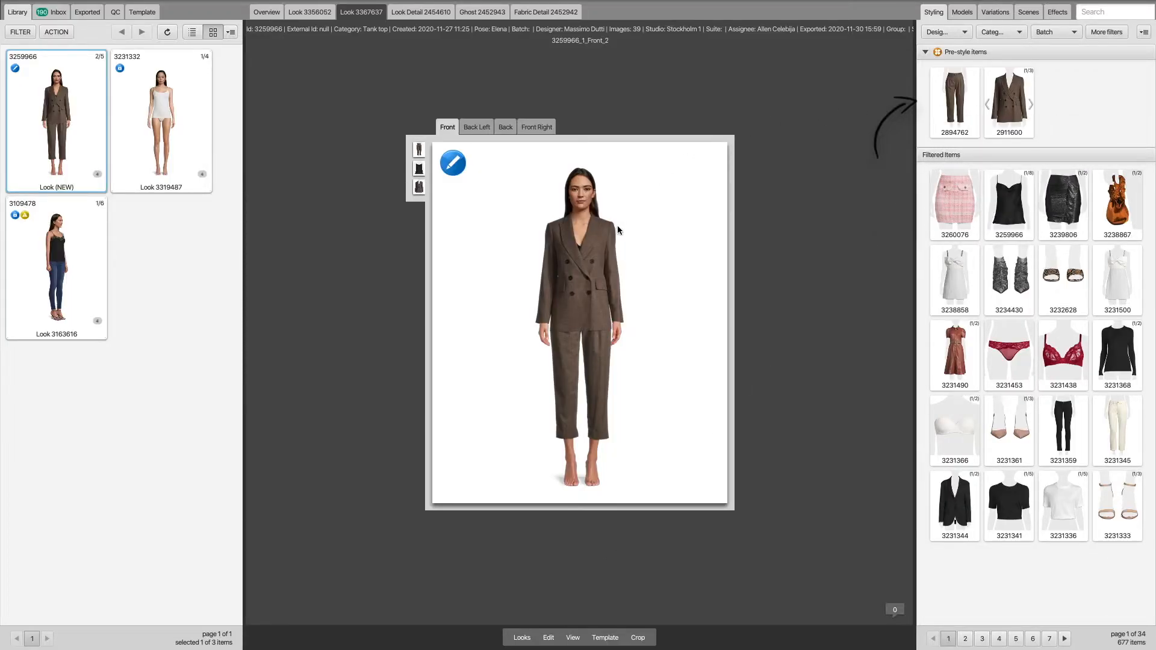
{"action": "left_click", "coordinate": [603, 242]}
{"action": "left_click", "coordinate": [650, 378]}
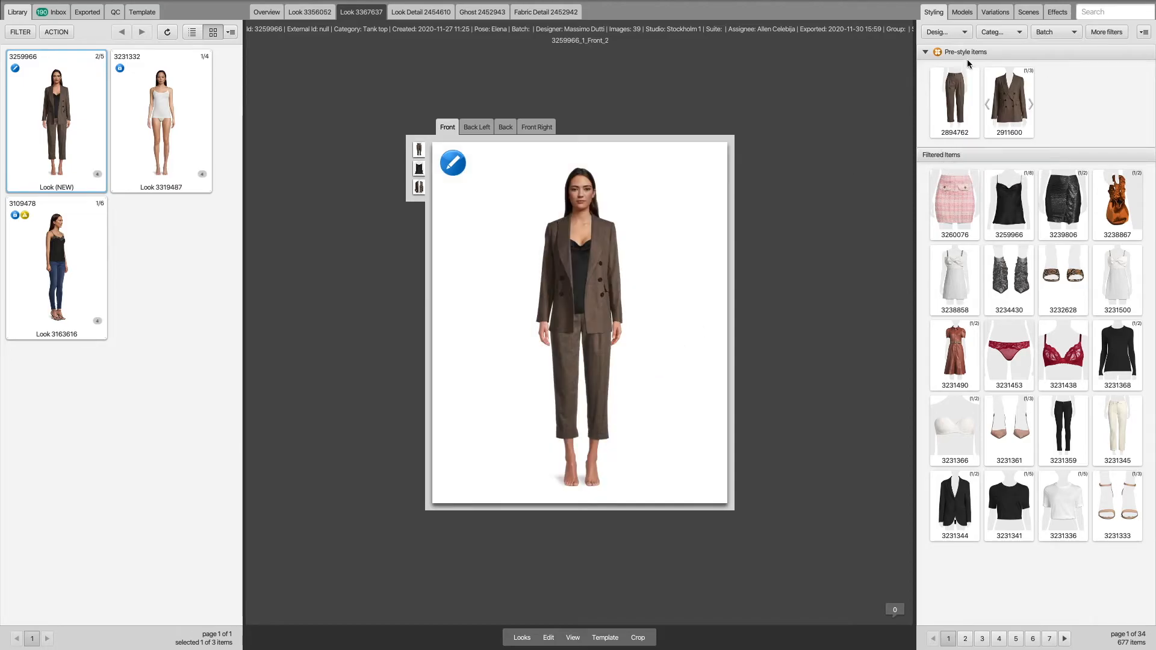
- Filter the styling items to the Shoes category and add the strappy heels 3075278 to the look
{"action": "left_click", "coordinate": [985, 34]}
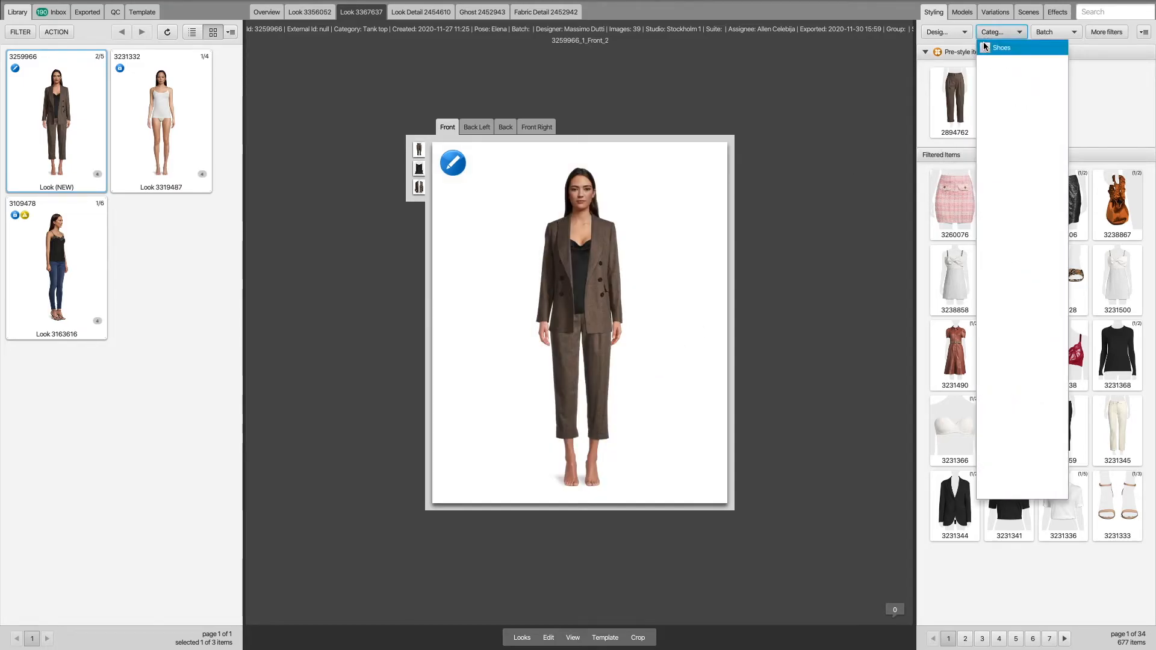
{"action": "left_click", "coordinate": [988, 48]}
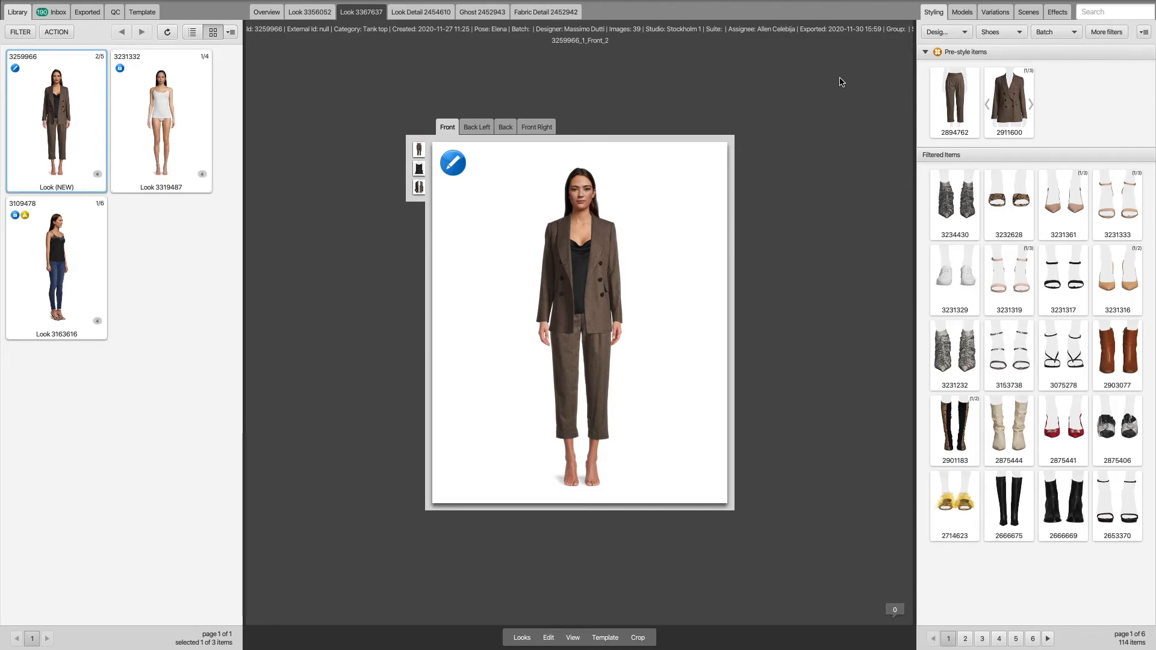
{"action": "left_click", "coordinate": [1061, 336]}
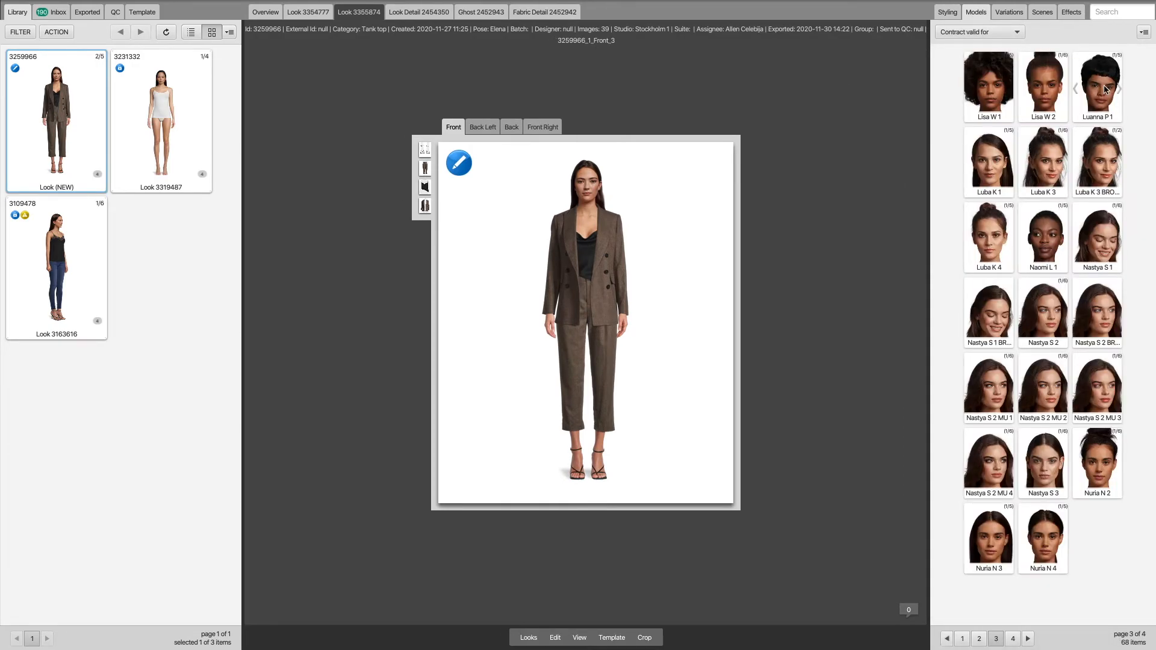
- Swap the model for the one with short black hair, using the third face option, and set legs variation 2048
{"action": "left_click", "coordinate": [1106, 89]}
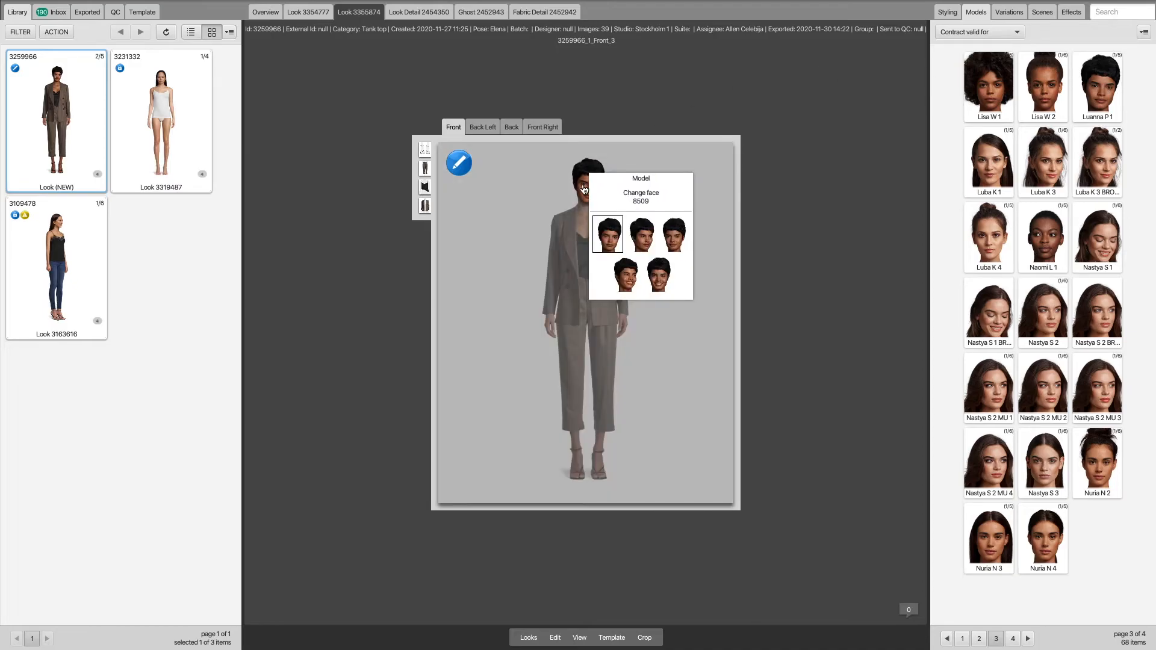
{"action": "left_click", "coordinate": [676, 243]}
{"action": "left_click", "coordinate": [1009, 12]}
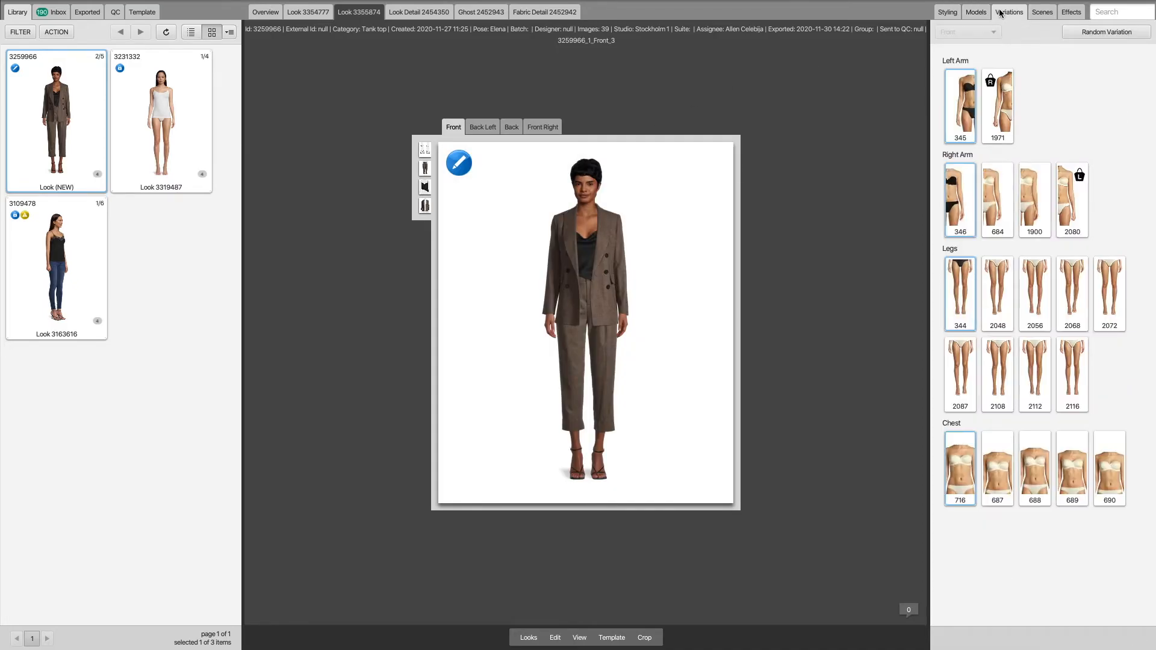
{"action": "left_click", "coordinate": [1003, 269]}
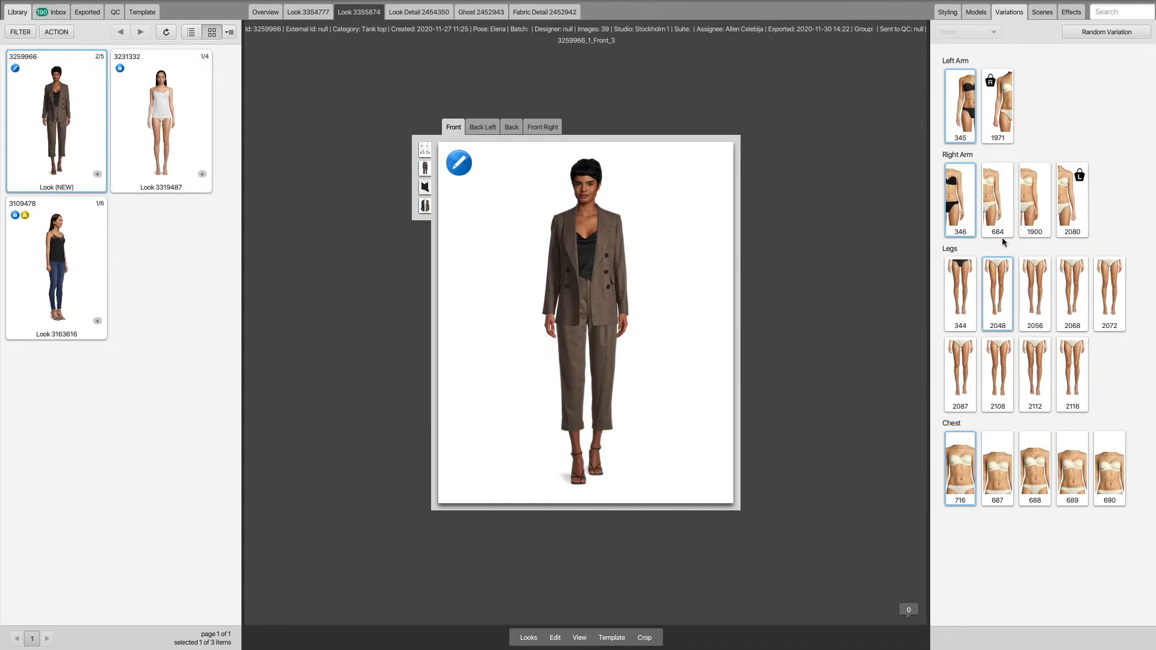
- Apply the grey scene 566 as the new look's background
{"action": "left_click", "coordinate": [1042, 12]}
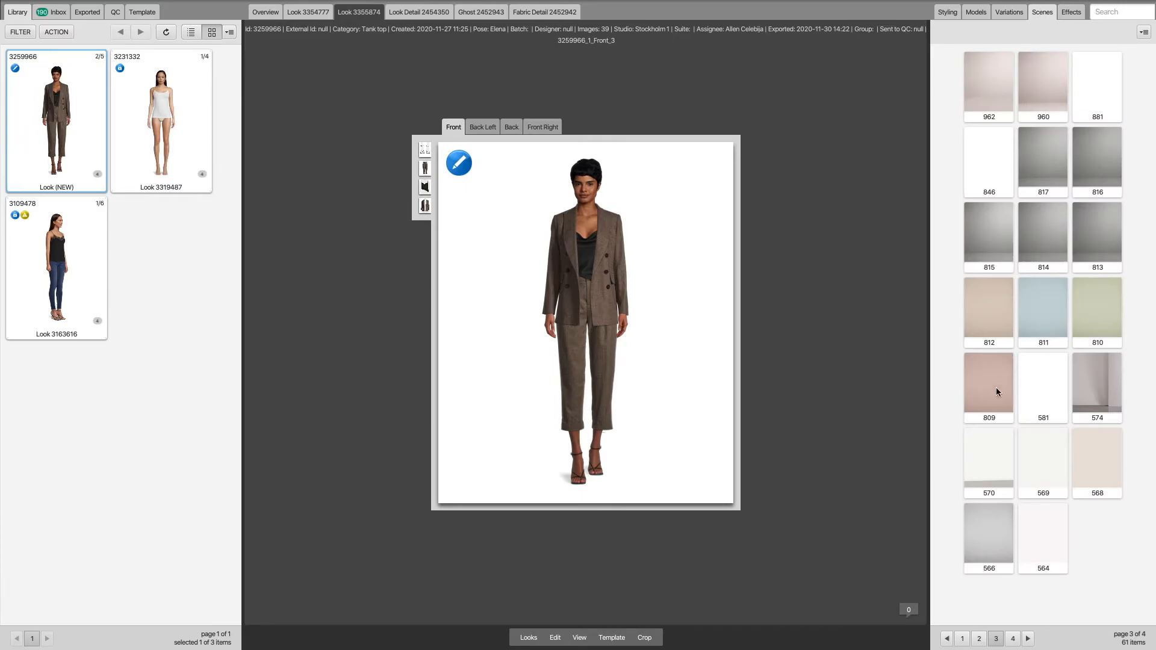
{"action": "left_click", "coordinate": [989, 527]}
- Render an overview of the item and review all angles of both looks along with the detail, ghost and fabric images
{"action": "left_click", "coordinate": [579, 635]}
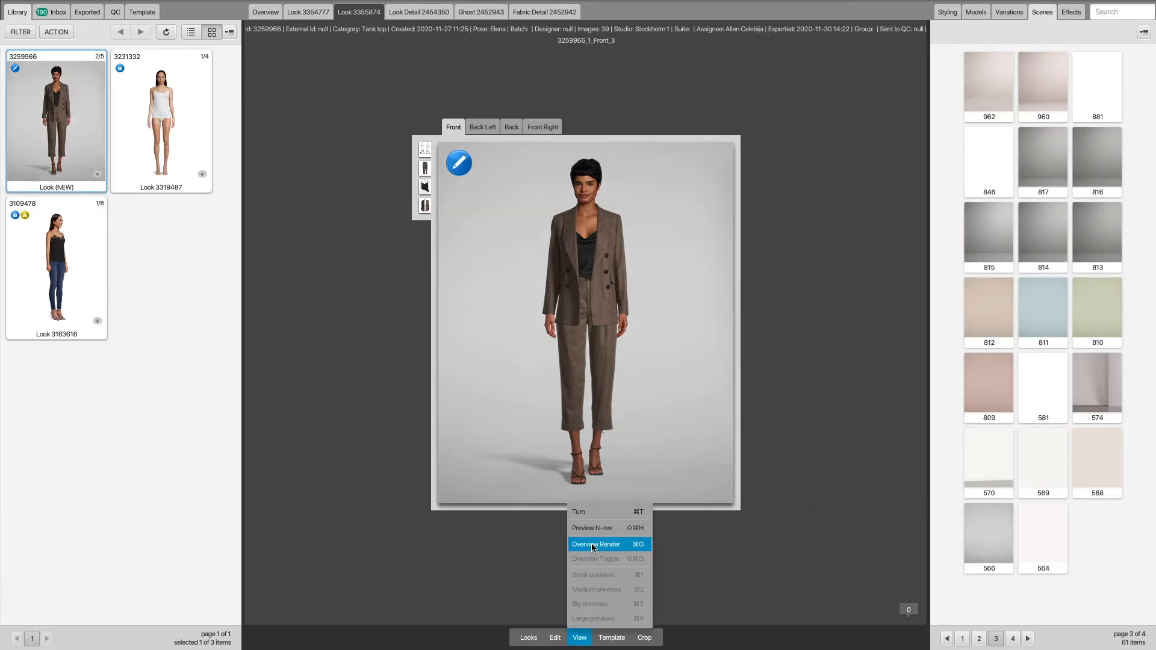
{"action": "left_click", "coordinate": [591, 543]}
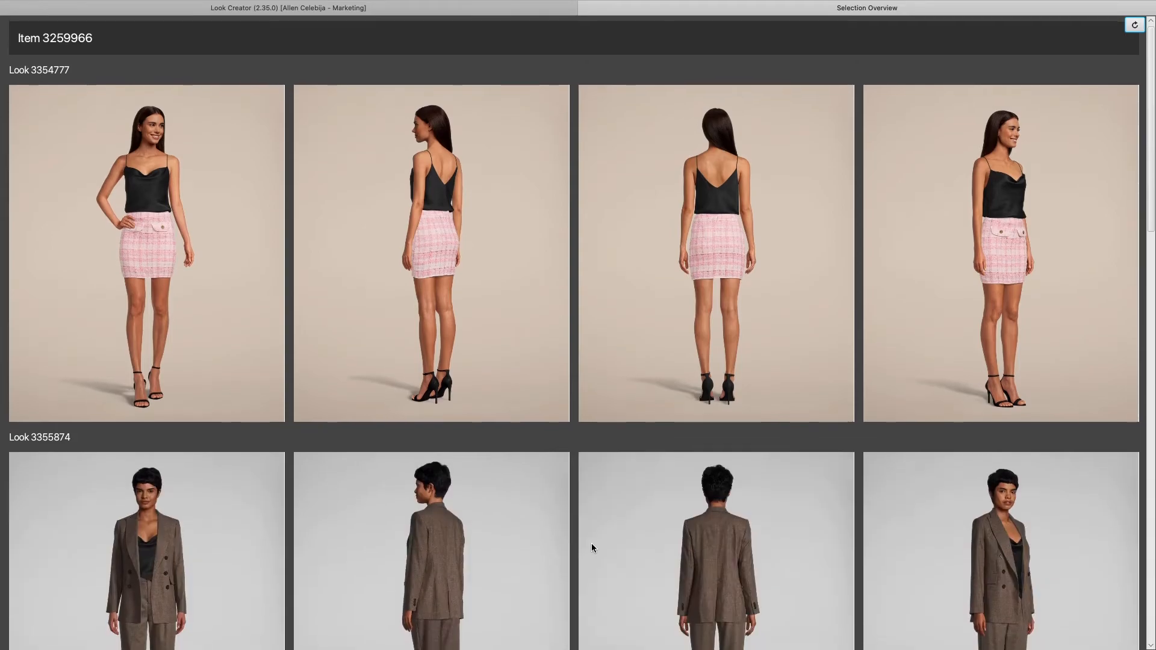
{"action": "scroll", "coordinate": [592, 544], "scroll_direction": "down", "scroll_amount": 6}
{"action": "scroll", "coordinate": [593, 546], "scroll_direction": "down", "scroll_amount": 4}
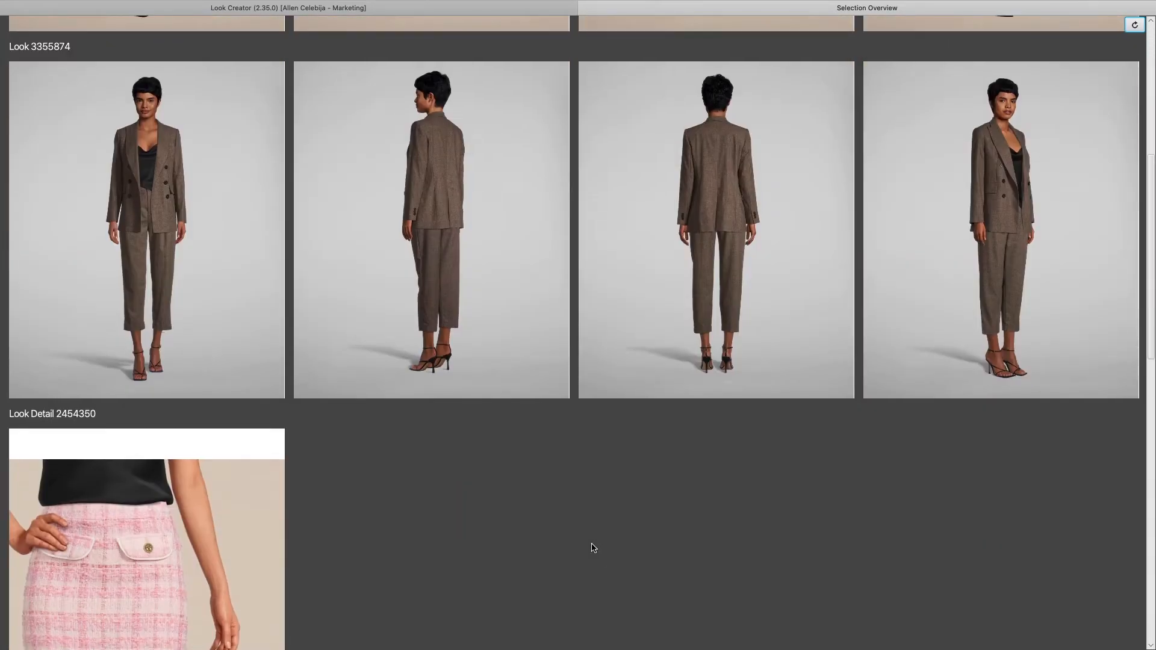
{"action": "scroll", "coordinate": [593, 548], "scroll_direction": "down", "scroll_amount": 9}
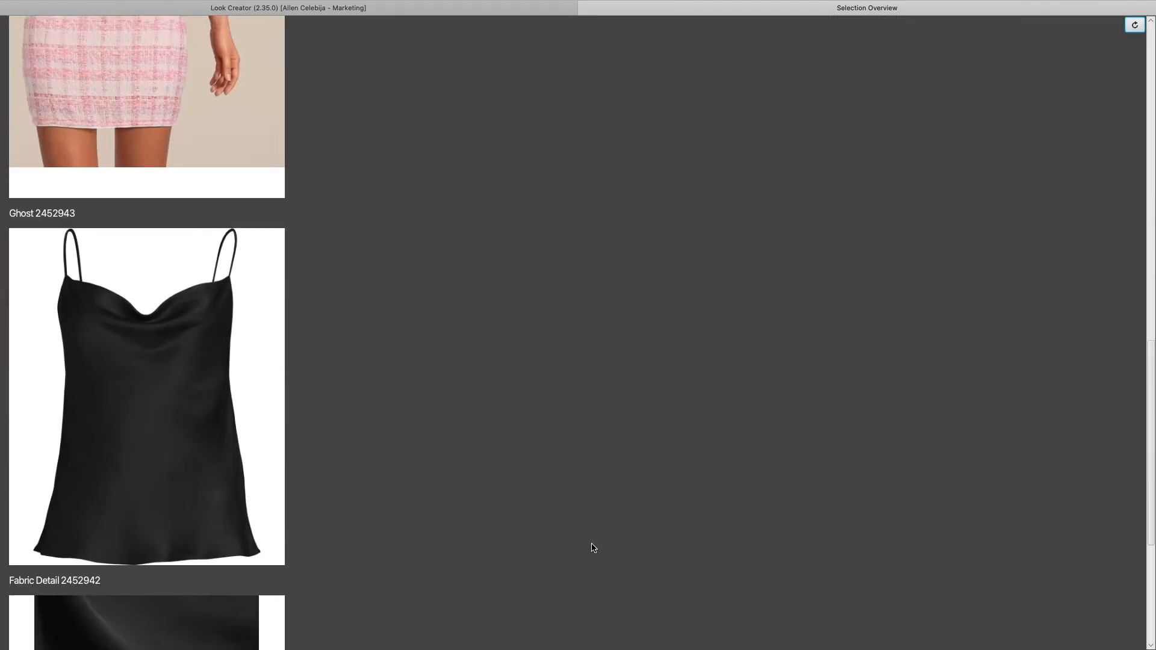
{"action": "key", "text": "Escape"}
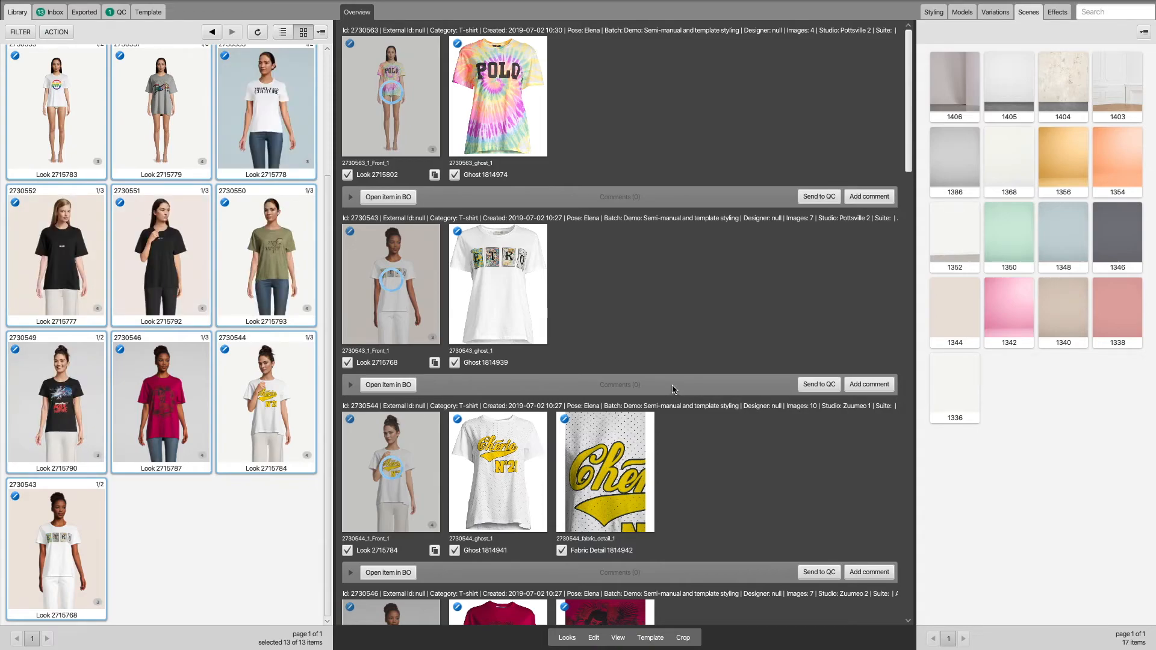
{"action": "scroll", "coordinate": [268, 216], "scroll_direction": "up", "scroll_amount": 1}
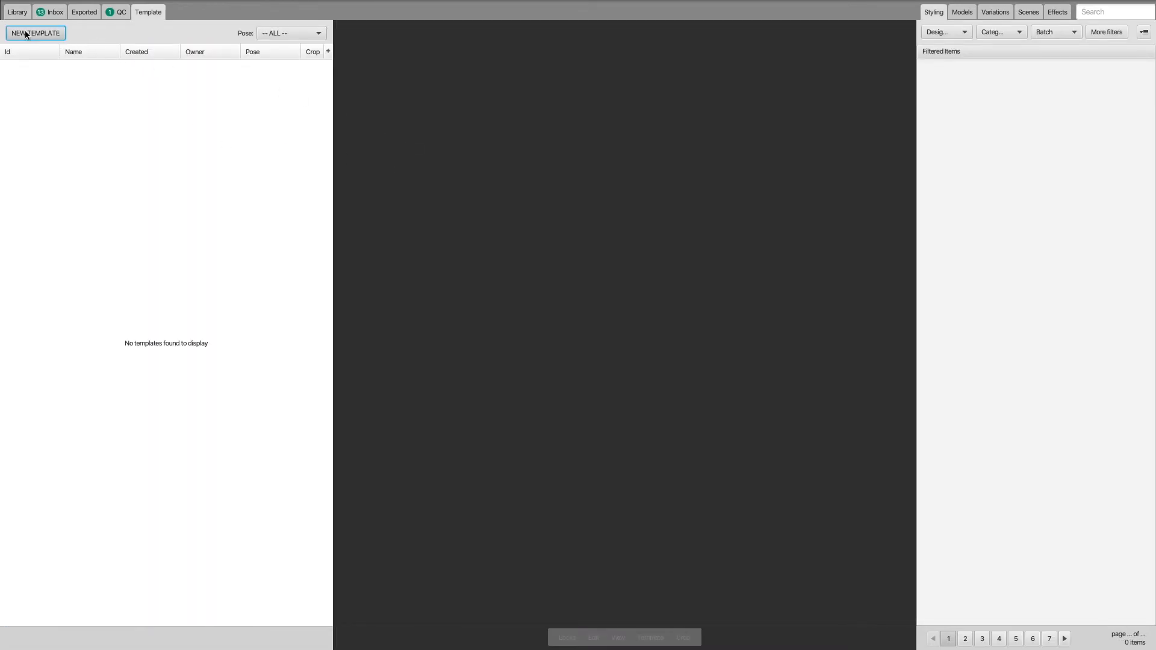
- Start a new template for the Elena pose, name it T-shirt Sale, and add the white pants 2730567 to its bottoms
{"action": "left_click", "coordinate": [24, 32]}
{"action": "left_click", "coordinate": [86, 65]}
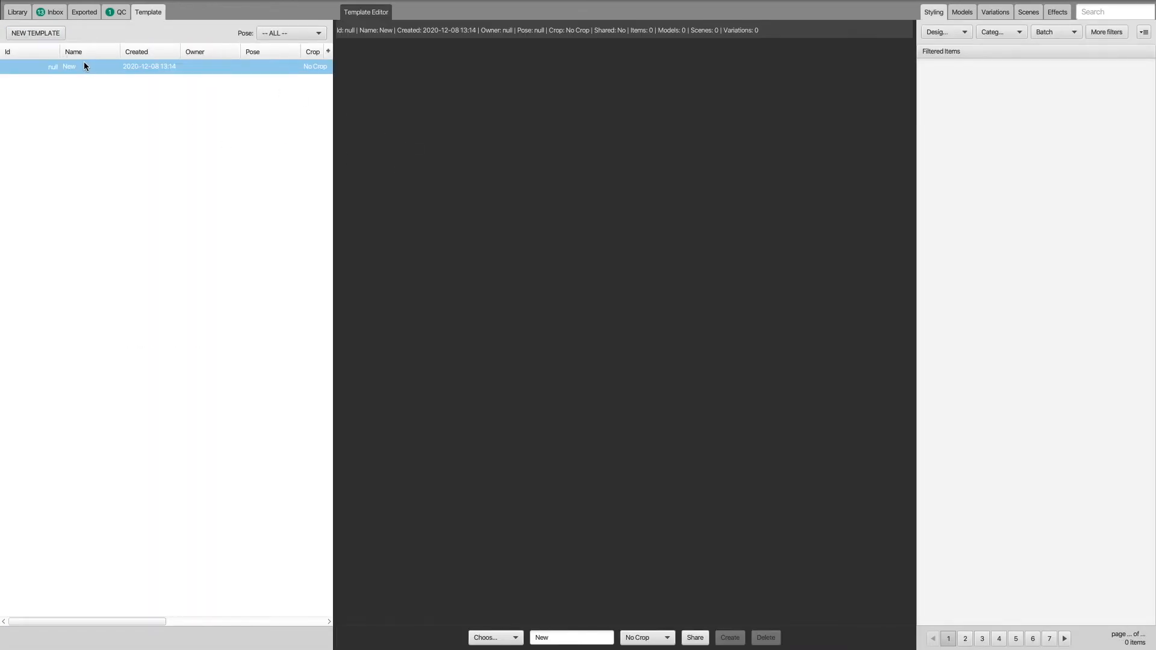
{"action": "left_click", "coordinate": [498, 639]}
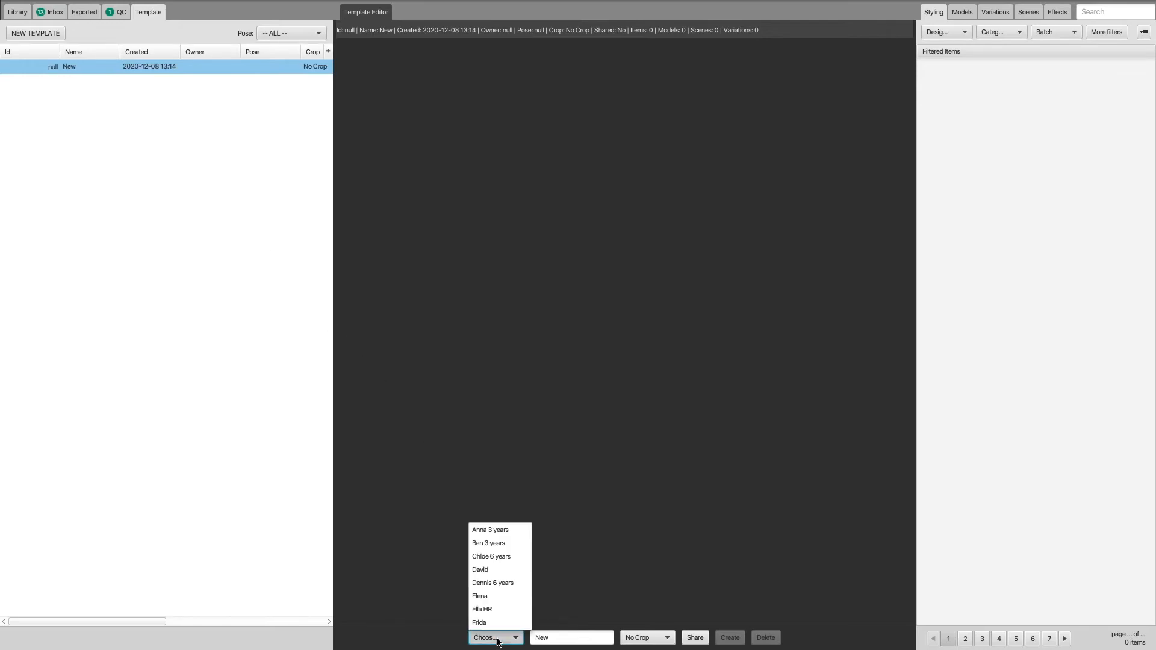
{"action": "left_click", "coordinate": [499, 596]}
{"action": "double_click", "coordinate": [576, 639]}
{"action": "type", "text": "T-"}
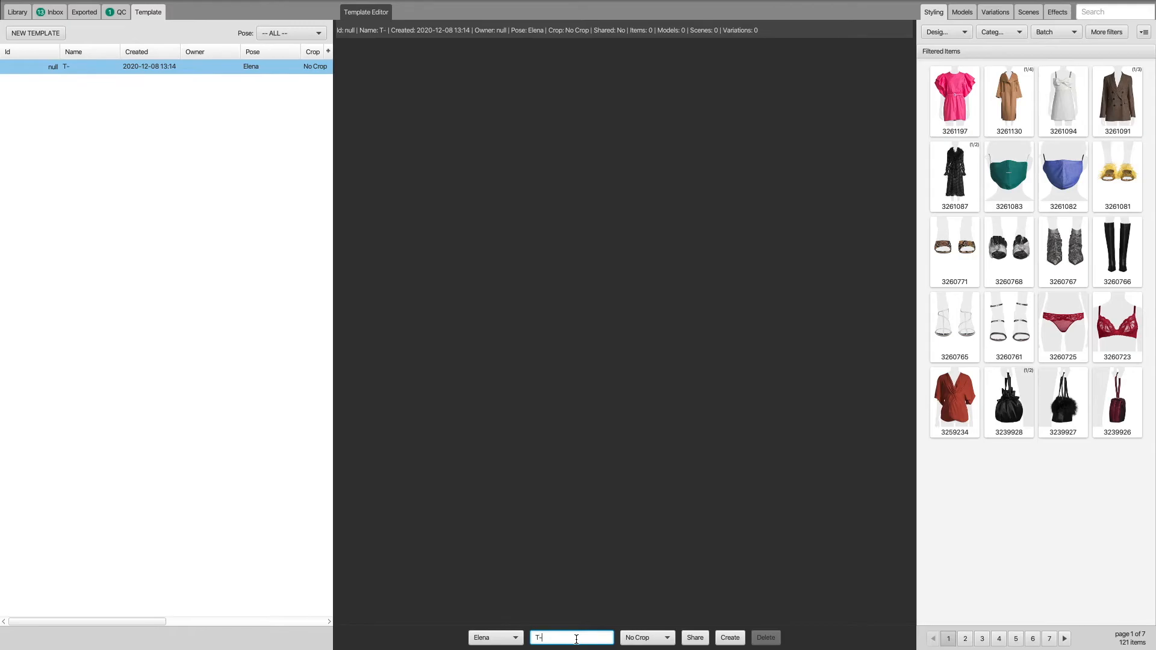
{"action": "type", "text": "shirt Sale"}
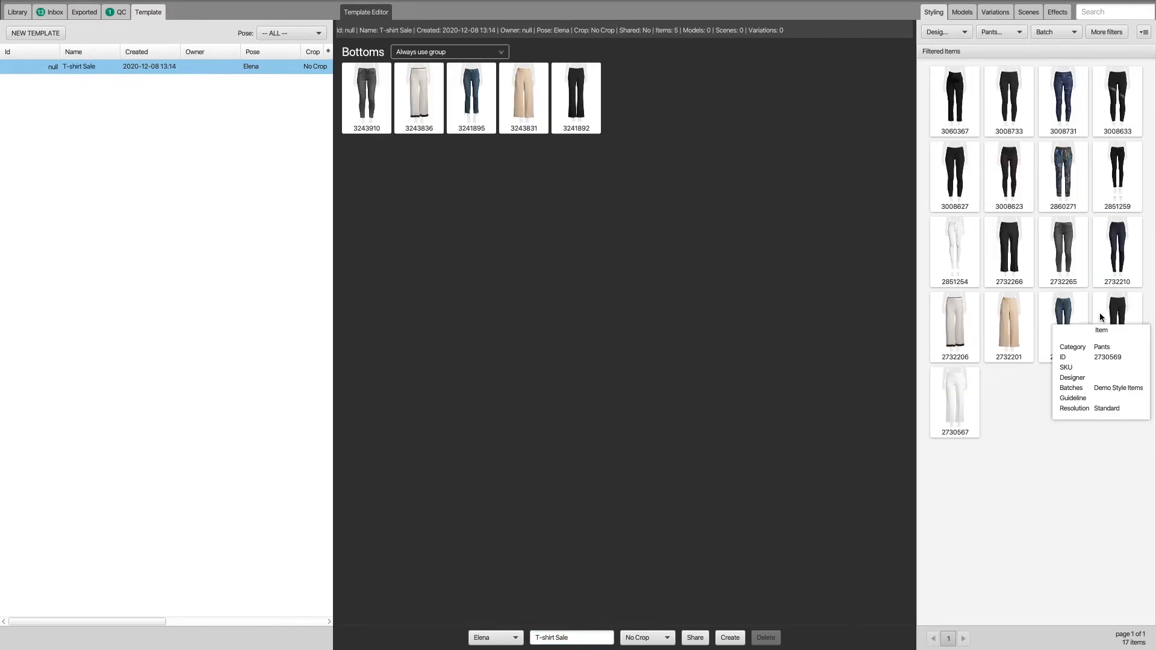
{"action": "left_click", "coordinate": [952, 380]}
- Add eight models with all their faces to the template, mixing curly, straight and tied-up dark hair plus one blonde
{"action": "left_click", "coordinate": [957, 12]}
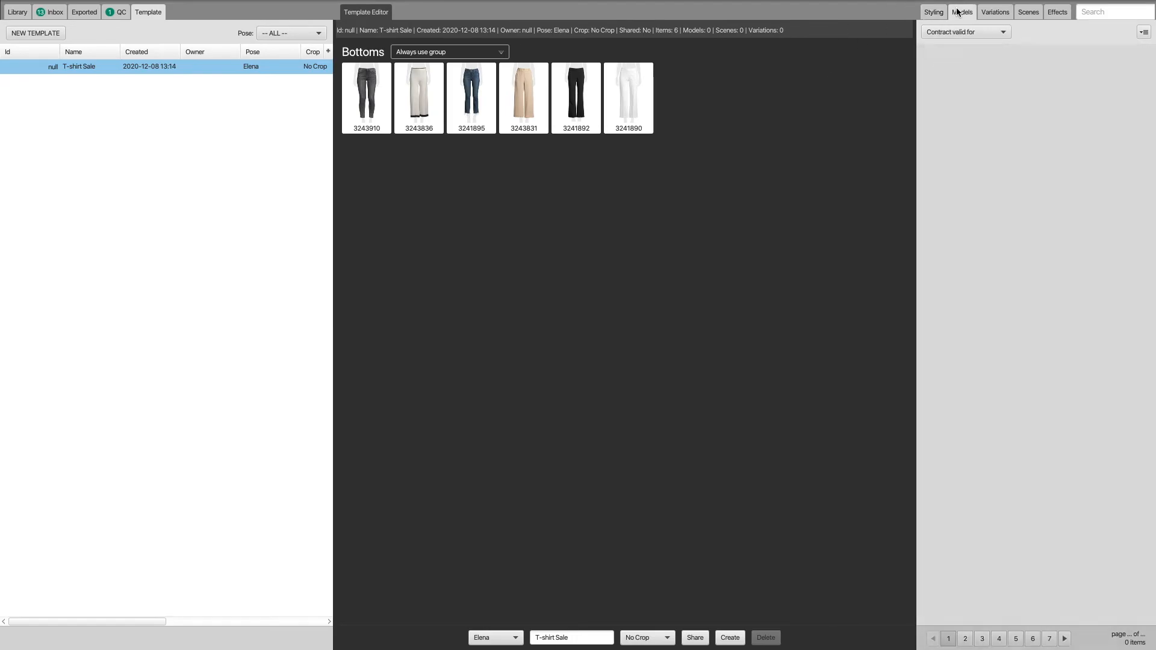
{"action": "left_click", "coordinate": [1117, 84]}
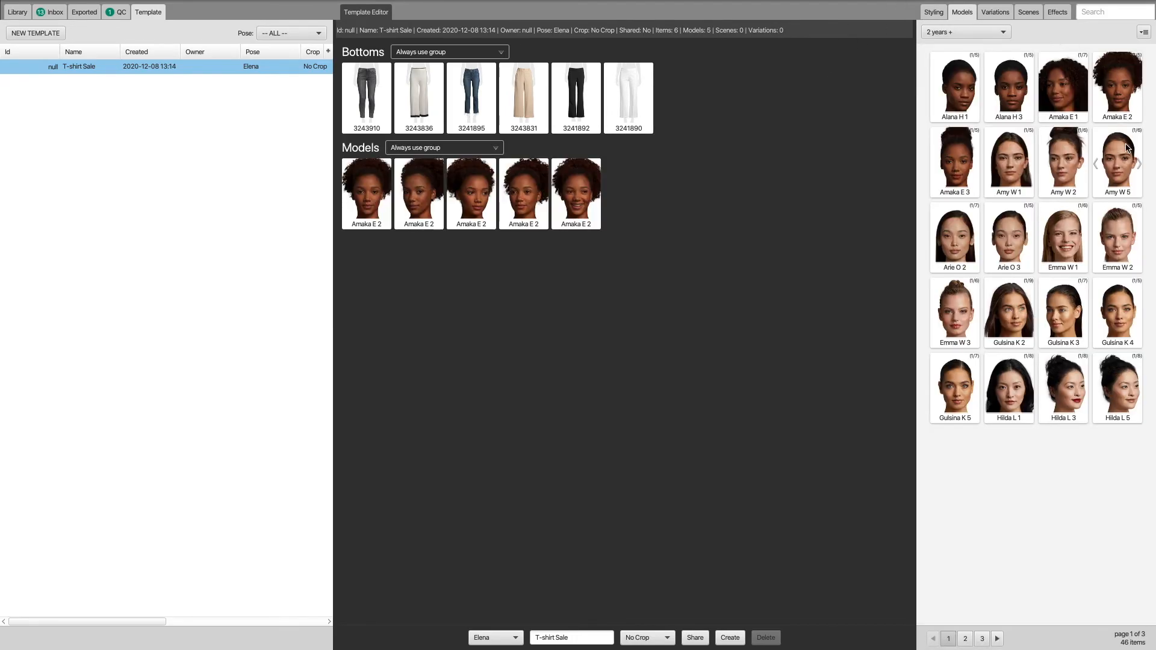
{"action": "left_click", "coordinate": [1116, 159]}
{"action": "left_click", "coordinate": [1063, 159]}
{"action": "left_click", "coordinate": [1022, 157]}
{"action": "left_click", "coordinate": [1065, 241]}
{"action": "left_click", "coordinate": [1009, 385]}
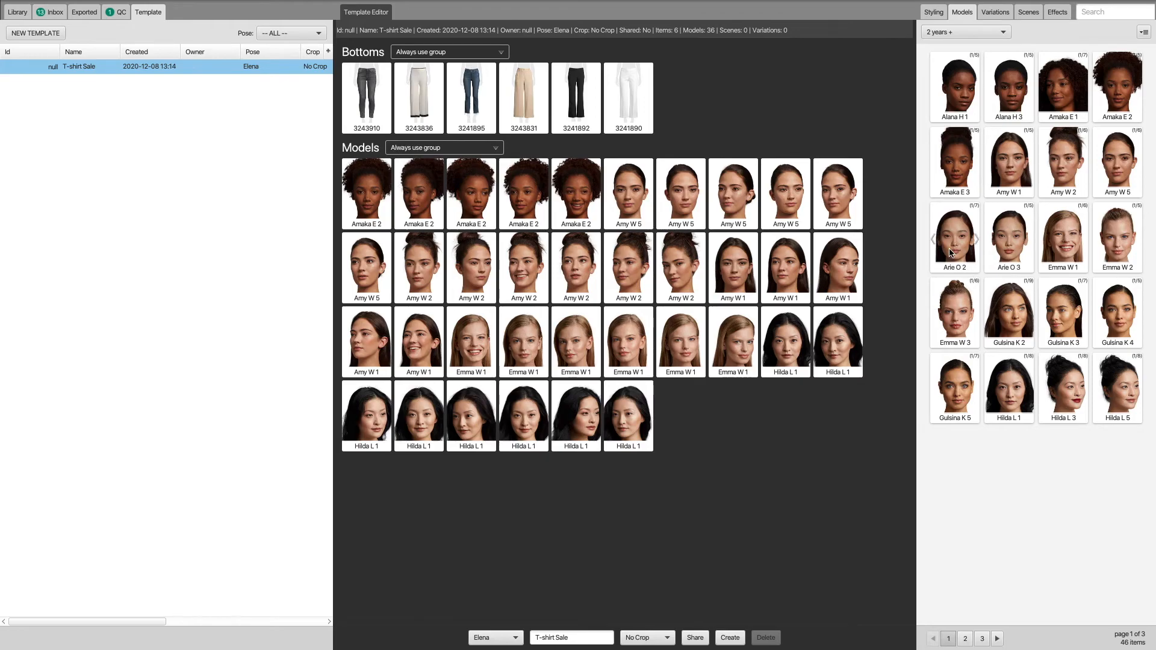
{"action": "left_click", "coordinate": [959, 238]}
{"action": "left_click", "coordinate": [958, 166]}
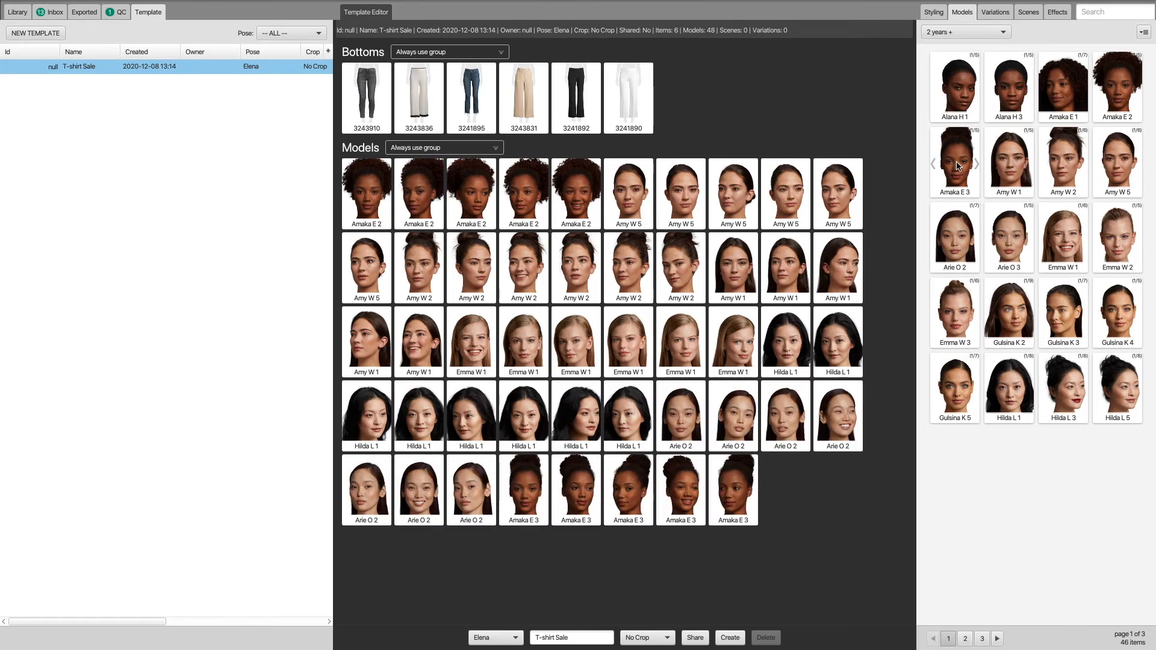
- Remove one long-black-haired face, one curly-haired face and one face with a dark updo from the template's models
{"action": "left_click", "coordinate": [833, 338]}
{"action": "left_click", "coordinate": [485, 211]}
{"action": "left_click", "coordinate": [539, 283]}
- Add the left arm variations 349, 623, 1826, 1824, 758, 2246, 2218, 2248 and 2247 to the template
{"action": "left_click", "coordinate": [994, 12]}
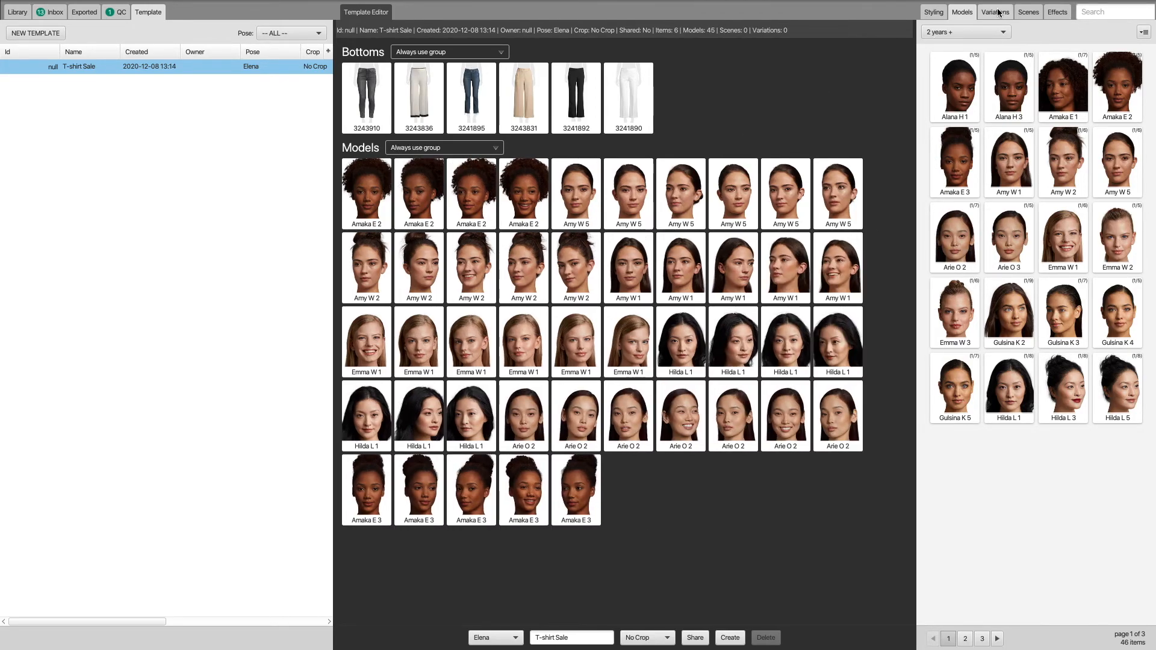
{"action": "left_click", "coordinate": [984, 105]}
{"action": "left_click", "coordinate": [1096, 106]}
{"action": "left_click", "coordinate": [1096, 187]}
{"action": "left_click", "coordinate": [1058, 186]}
{"action": "left_click", "coordinate": [1021, 187]}
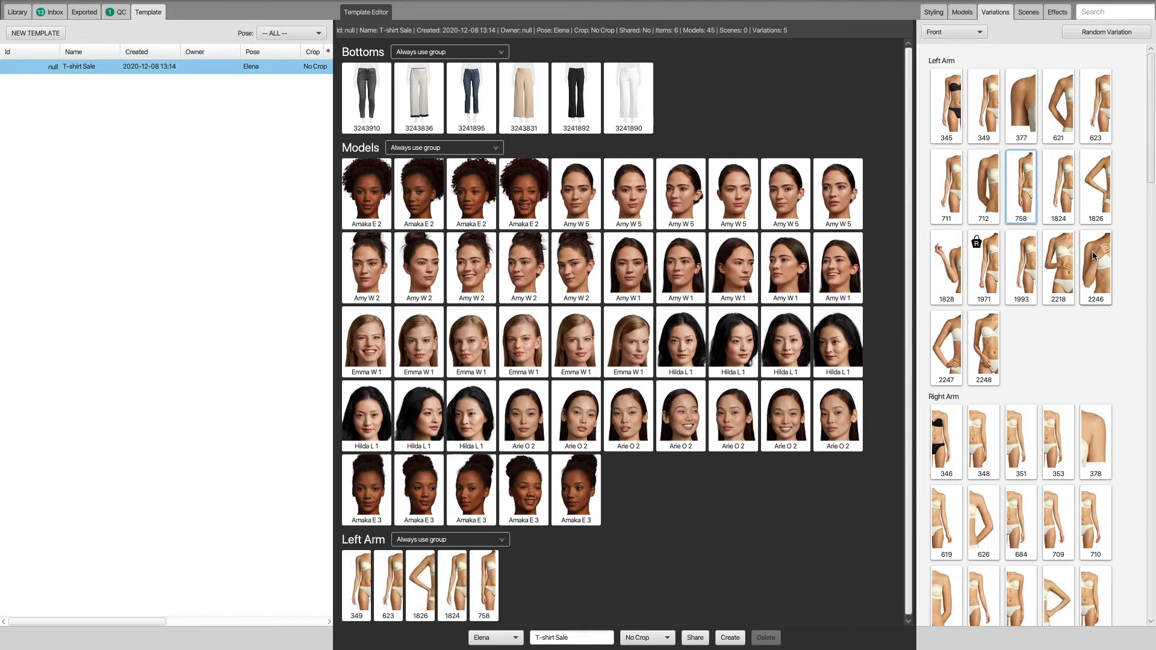
{"action": "left_click", "coordinate": [1095, 267]}
{"action": "left_click", "coordinate": [1059, 268]}
{"action": "left_click", "coordinate": [946, 347]}
- Add right arm variations 351, 684, 709, 710, 1900, 1831, 1830, 1825, 713 and legs variations 357, 360, 361, 362, 683, 508, 372, 694, 693
{"action": "left_click", "coordinate": [1020, 442]}
{"action": "scroll", "coordinate": [879, 422], "scroll_direction": "down", "scroll_amount": 3}
{"action": "left_click", "coordinate": [1020, 522]}
{"action": "left_click", "coordinate": [1058, 522]}
{"action": "left_click", "coordinate": [1096, 523]}
{"action": "scroll", "coordinate": [1083, 518], "scroll_direction": "down", "scroll_amount": 6}
{"action": "left_click", "coordinate": [1095, 258]}
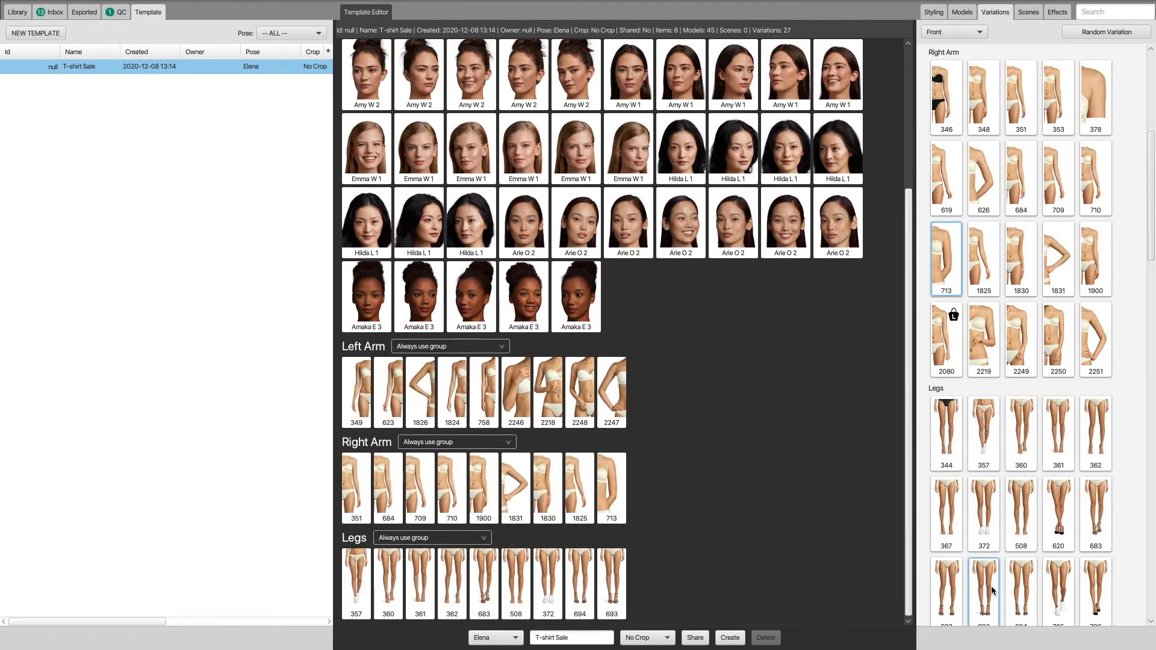
- Add the scenes 1344, 1340, 1348, 1386 and 1336 as the template's backgrounds
{"action": "left_click", "coordinate": [1028, 12]}
{"action": "left_click", "coordinate": [955, 310]}
{"action": "left_click", "coordinate": [1063, 310]}
{"action": "left_click", "coordinate": [1063, 235]}
{"action": "left_click", "coordinate": [955, 160]}
{"action": "left_click", "coordinate": [956, 385]}
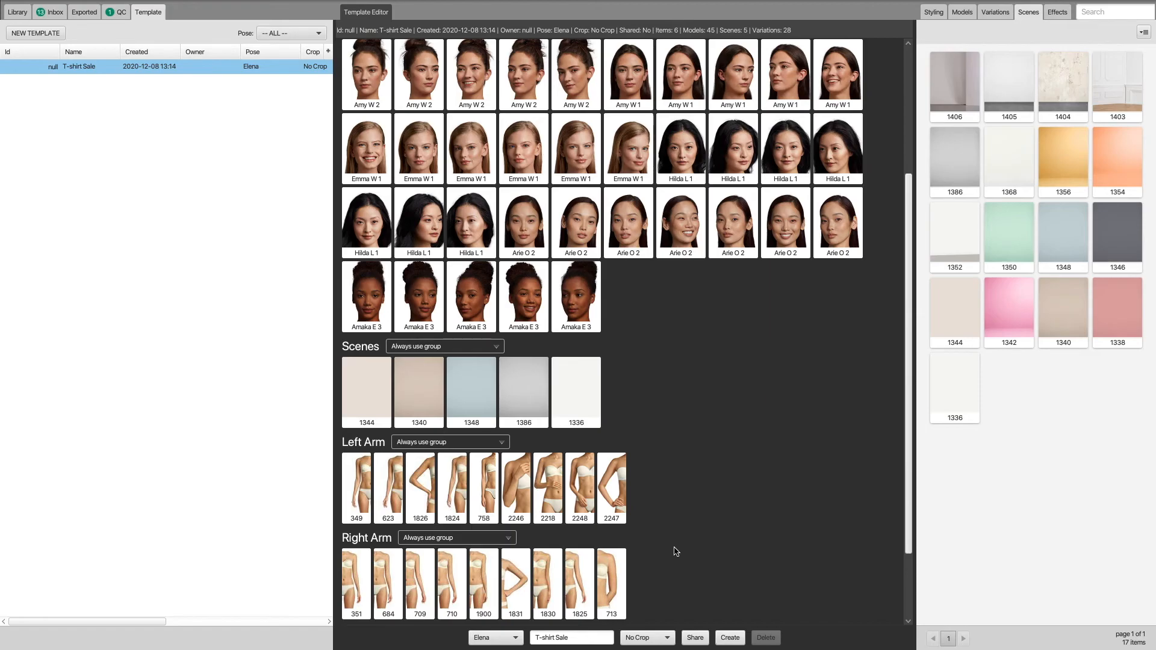
- Set the template's crop to Top, make it shared, and create the template
{"action": "left_click", "coordinate": [661, 637]}
{"action": "left_click", "coordinate": [651, 614]}
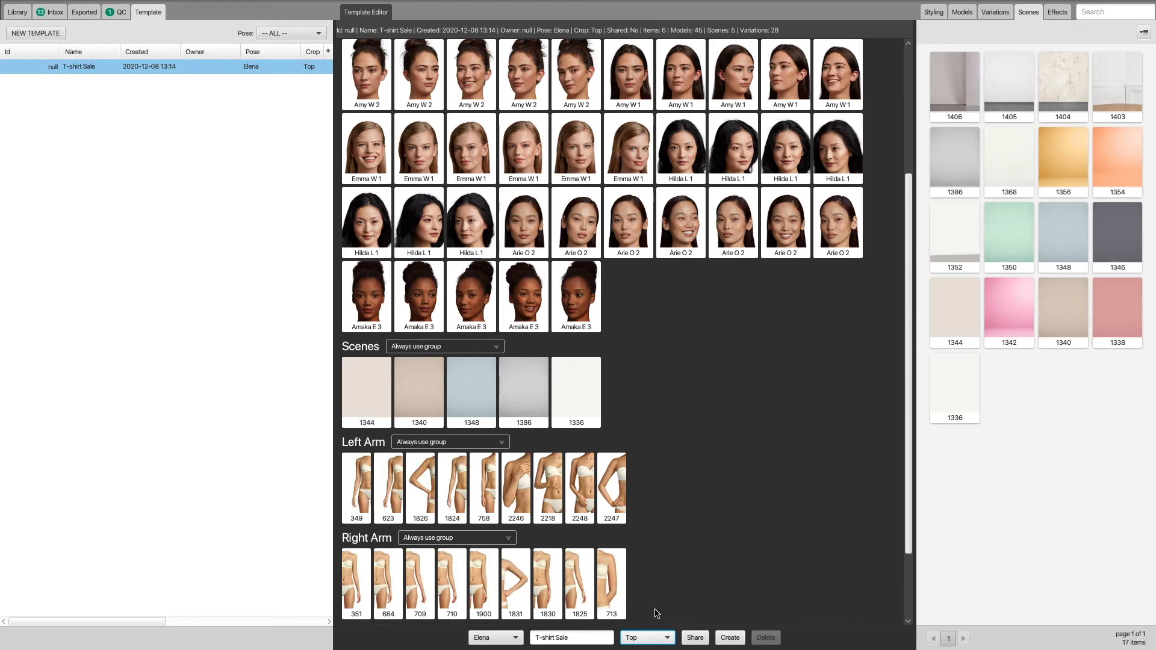
{"action": "left_click", "coordinate": [694, 637]}
{"action": "left_click", "coordinate": [729, 637]}
- Filter the library to items with the Elena pose in the T-shirt category
{"action": "left_click", "coordinate": [17, 12]}
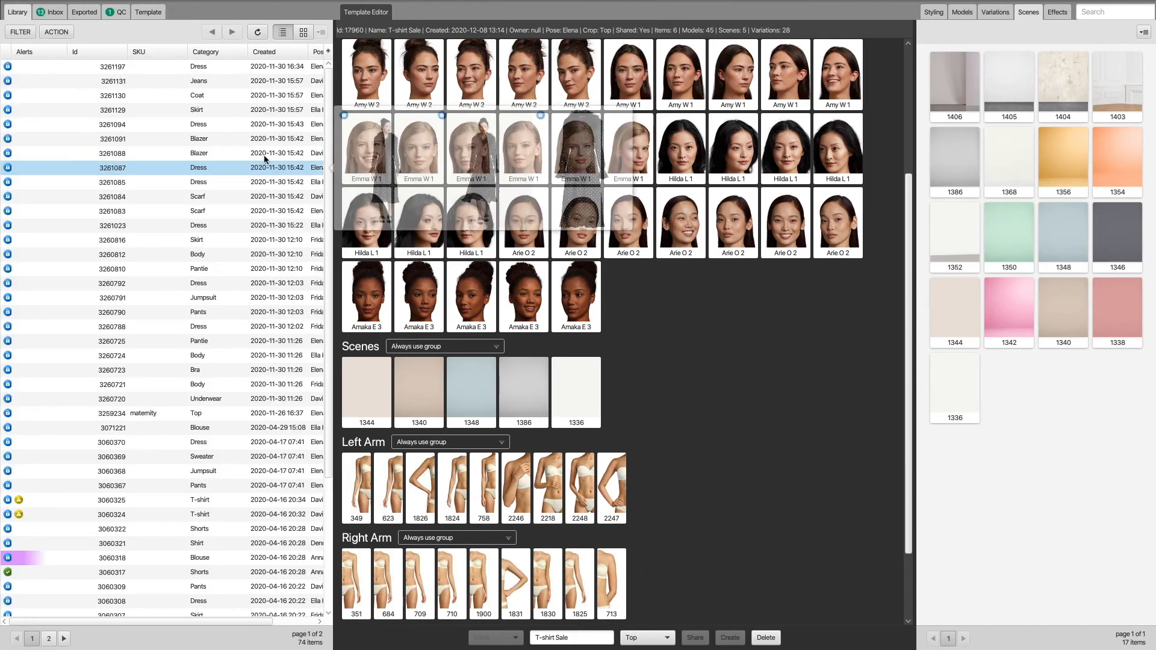
{"action": "left_click", "coordinate": [12, 36]}
{"action": "left_click", "coordinate": [55, 96]}
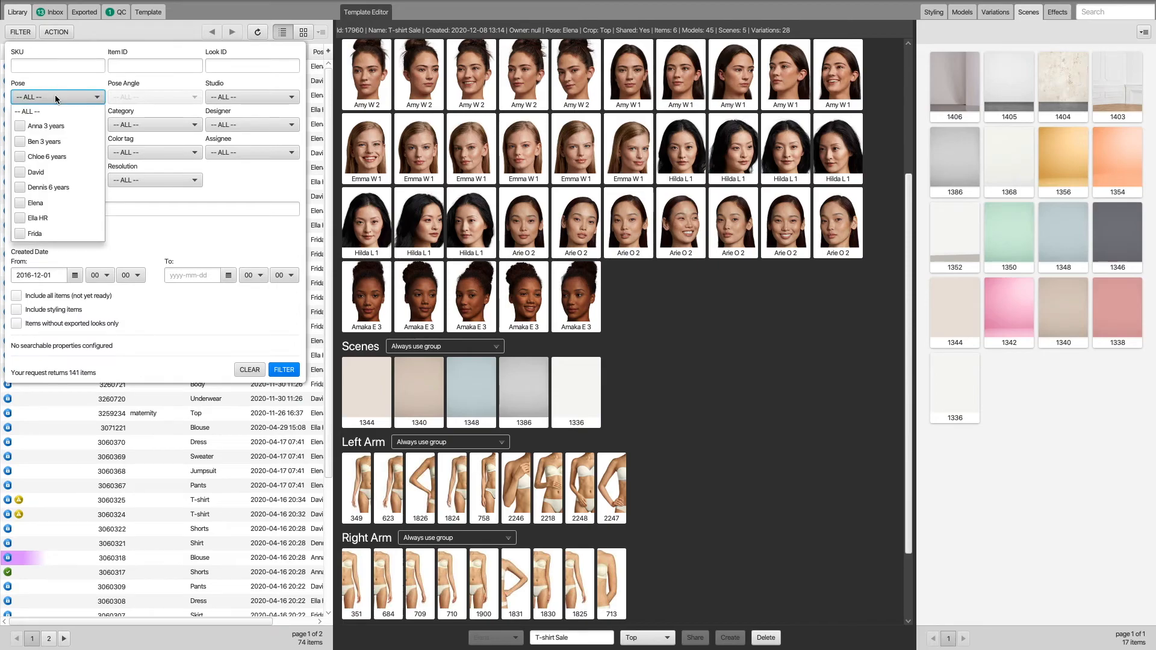
{"action": "type", "text": "ele"}
{"action": "key", "text": "Return"}
{"action": "left_click", "coordinate": [130, 124]}
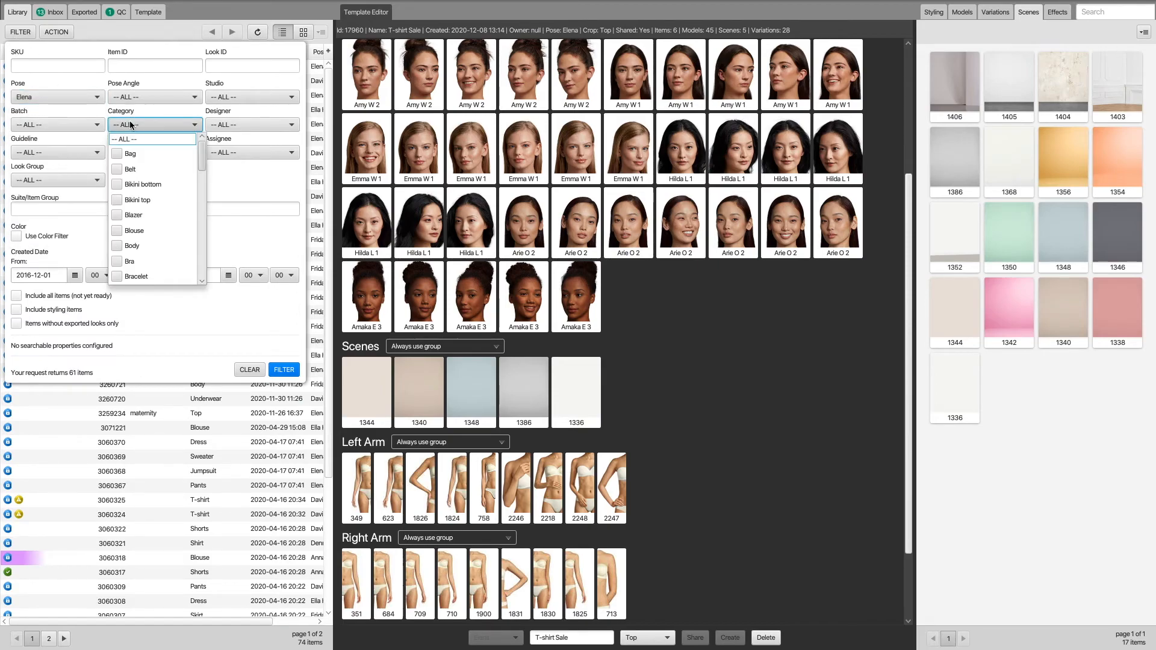
{"action": "type", "text": "t-sh"}
{"action": "key", "text": "Return"}
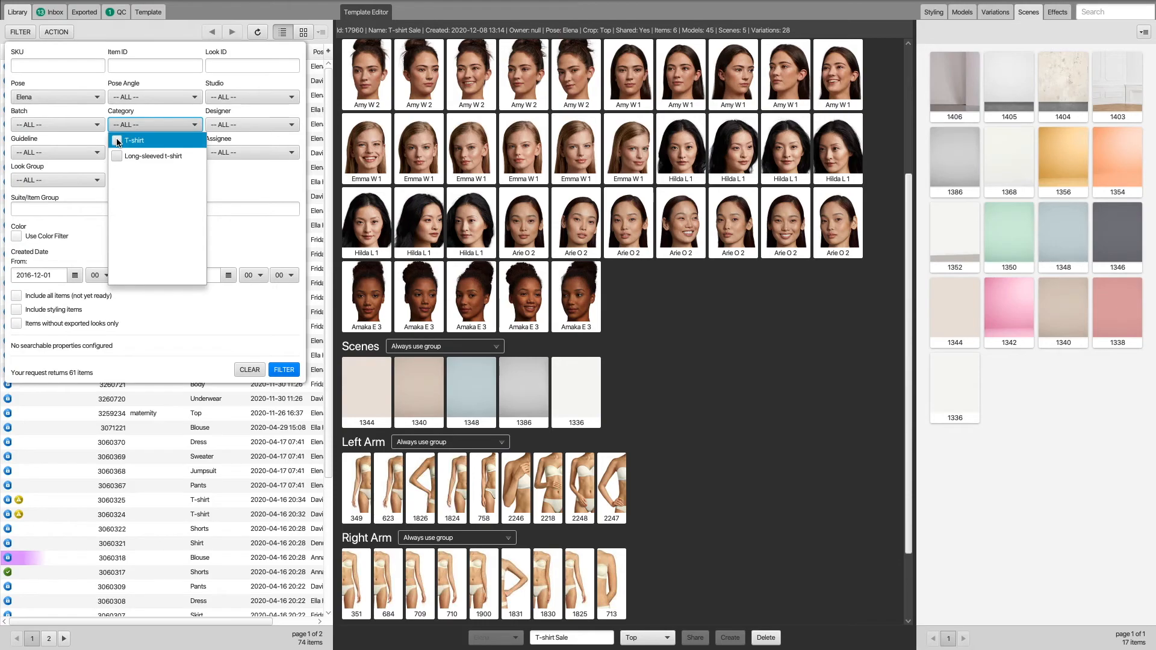
{"action": "left_click", "coordinate": [283, 369]}
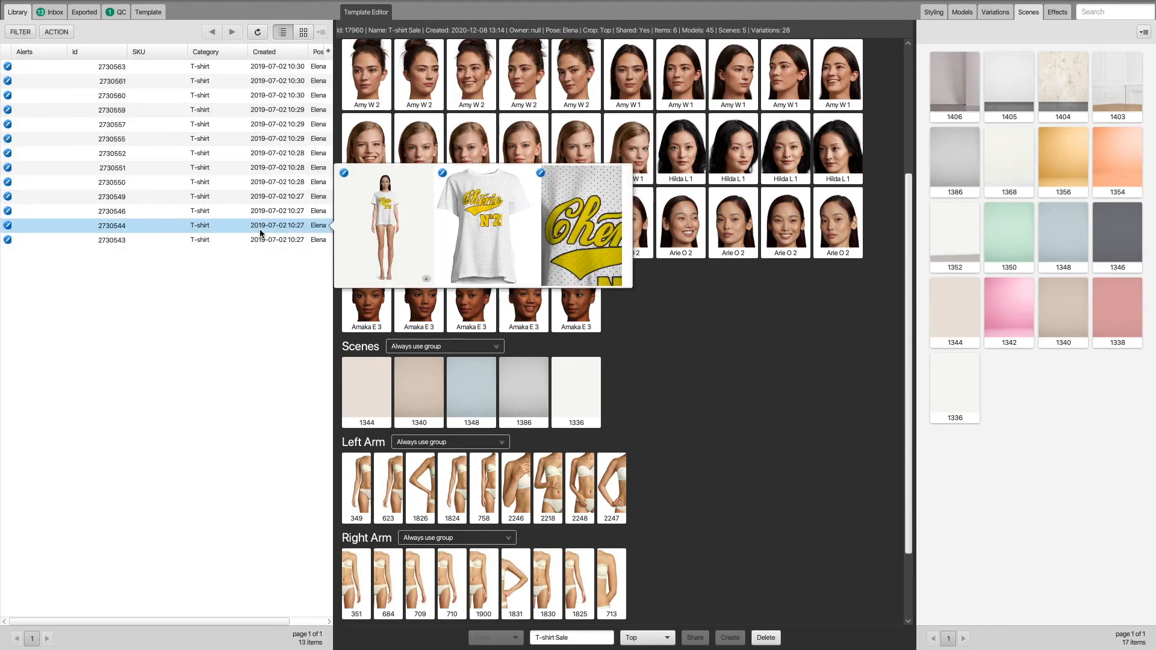
- Show the filtered items as thumbnails and select all T-shirts from 2730563 through 2730543
{"action": "left_click", "coordinate": [304, 33]}
{"action": "left_click", "coordinate": [60, 91]}
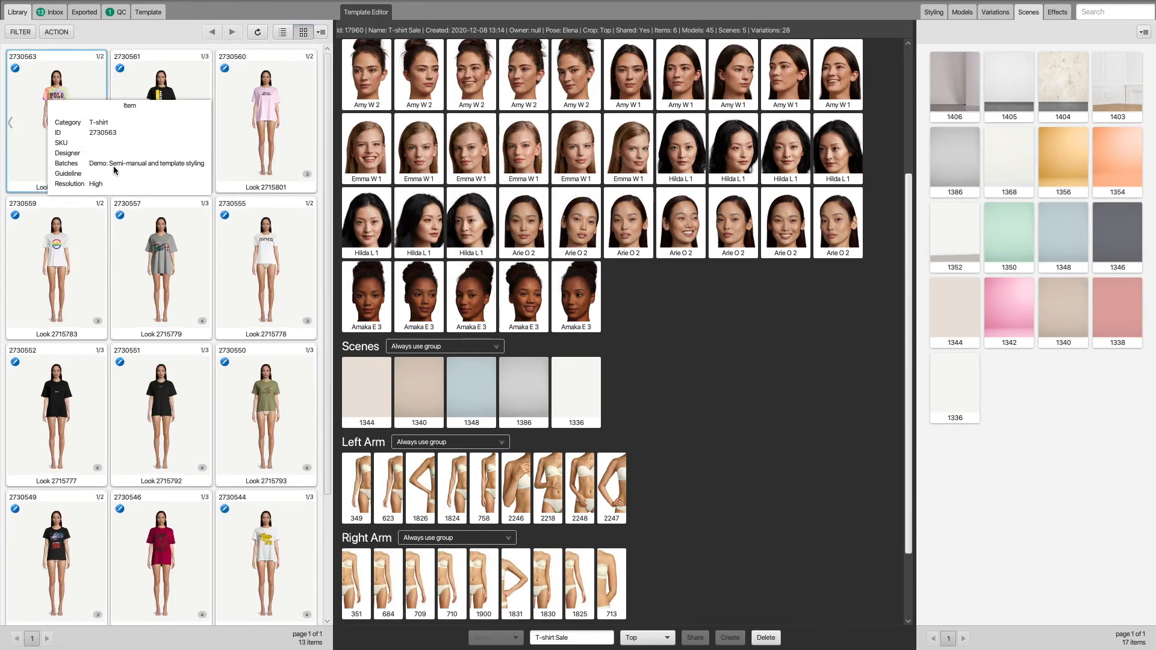
{"action": "scroll", "coordinate": [237, 357], "scroll_direction": "down", "scroll_amount": 3}
{"action": "mouse_move", "coordinate": [260, 361]}
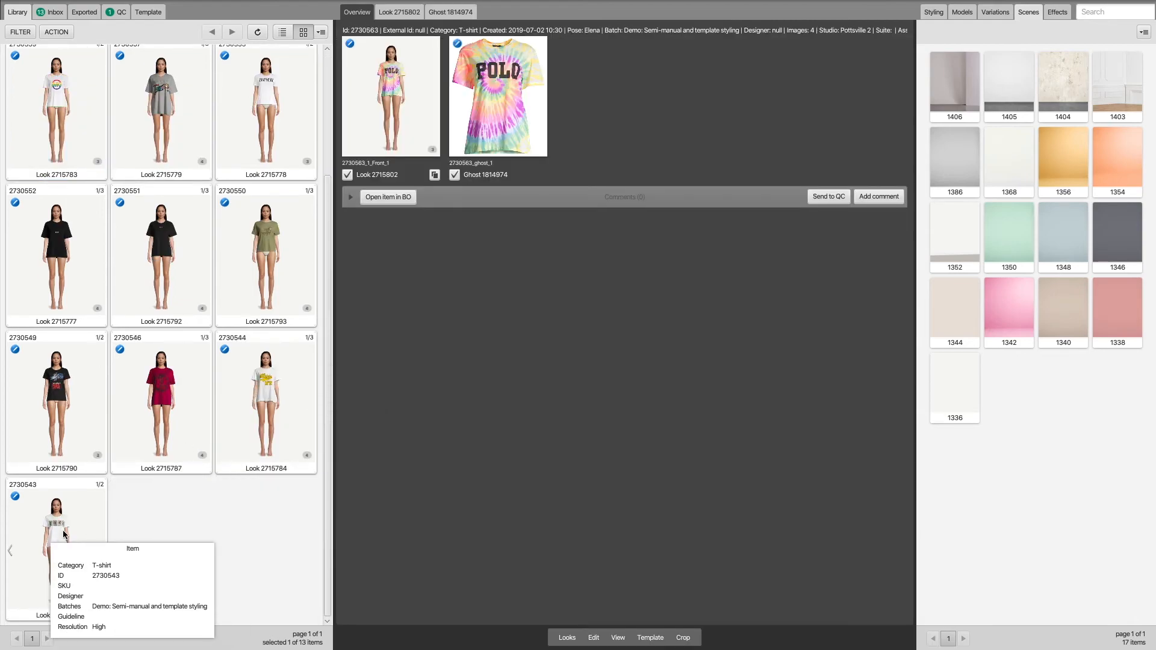
{"action": "left_click", "coordinate": [42, 530], "text": "shift"}
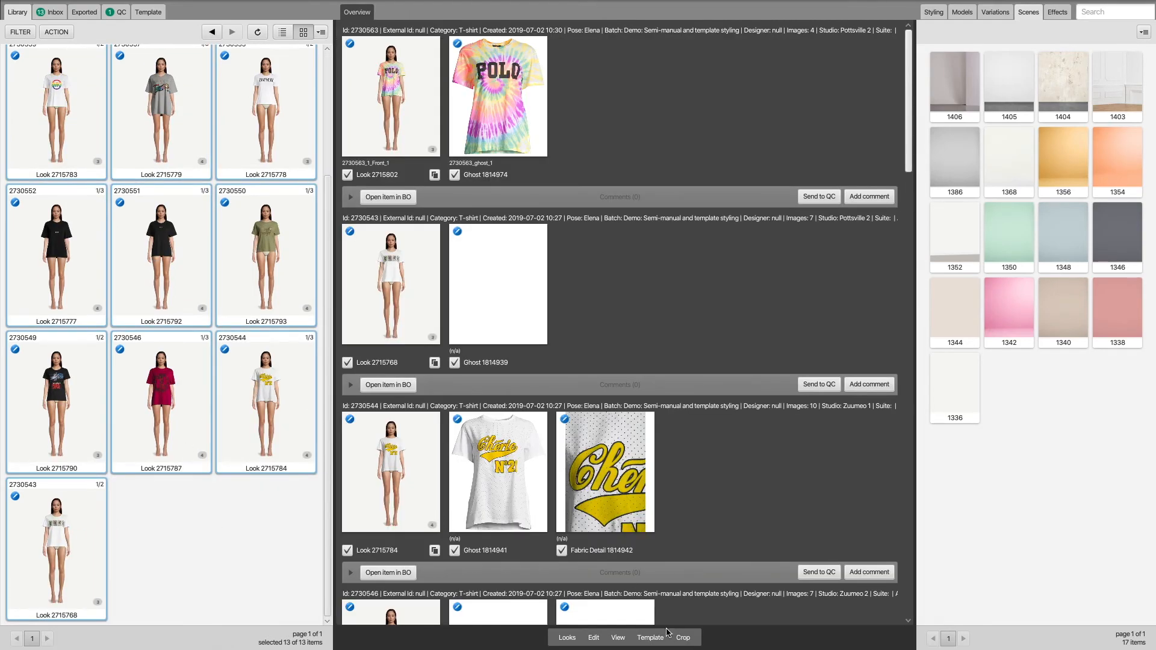
- Apply the T-shirt Sale template to all selected T-shirts and review the styled looks
{"action": "left_click", "coordinate": [655, 639]}
{"action": "left_click", "coordinate": [655, 619]}
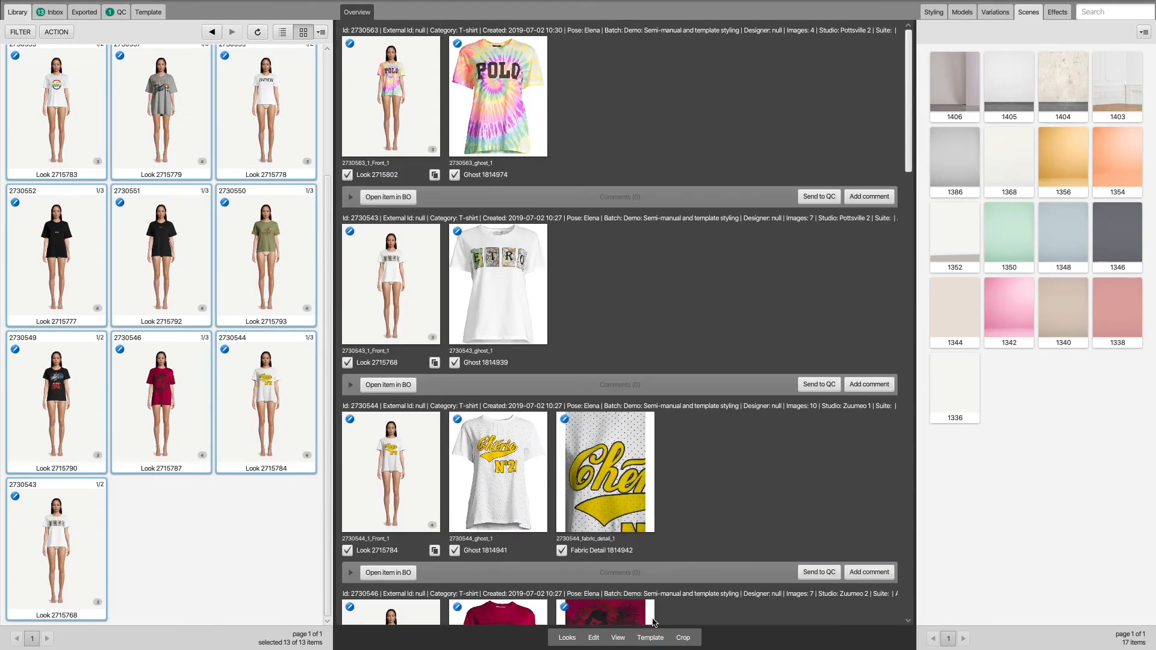
{"action": "left_click", "coordinate": [674, 388]}
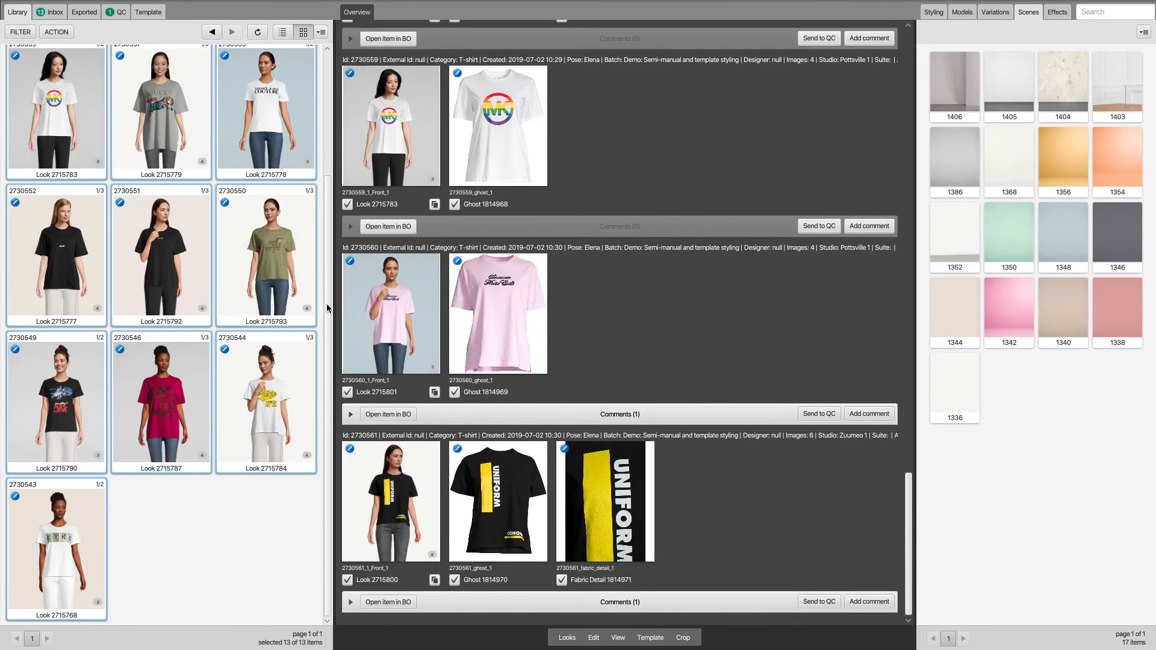
{"action": "scroll", "coordinate": [326, 308], "scroll_direction": "up", "scroll_amount": 4}
{"action": "scroll", "coordinate": [327, 307], "scroll_direction": "up", "scroll_amount": 2}
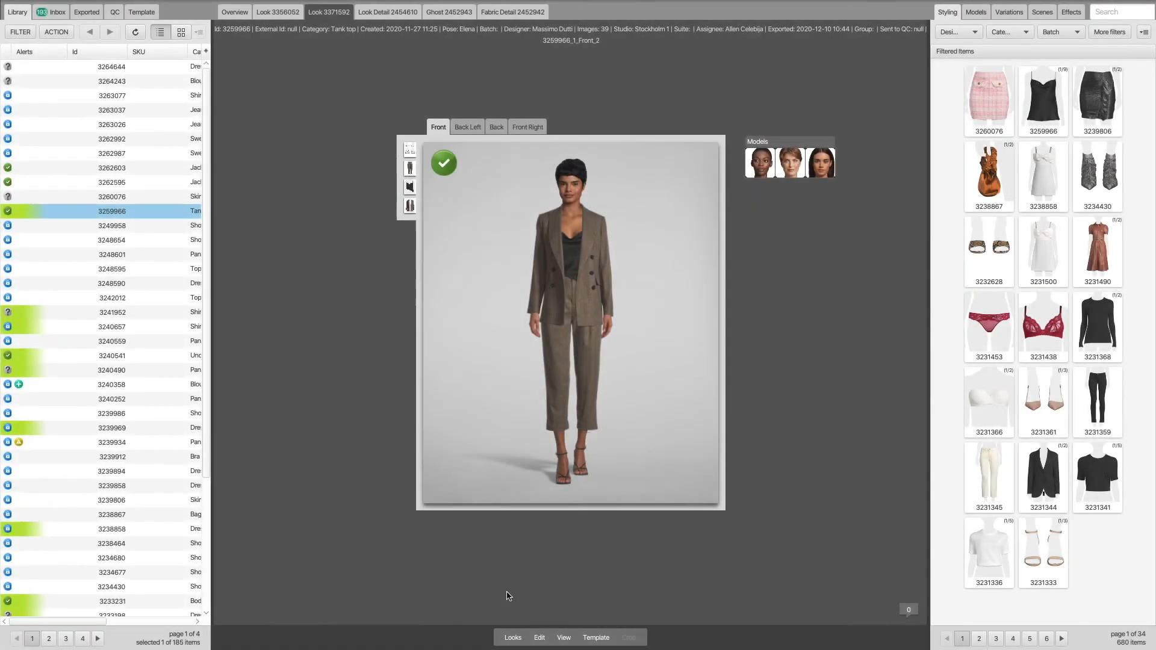
- Make the exported Look 3371592 editable again and swap its model for the first suggested one with closely cropped hair
{"action": "left_click", "coordinate": [513, 638]}
{"action": "left_click", "coordinate": [515, 550]}
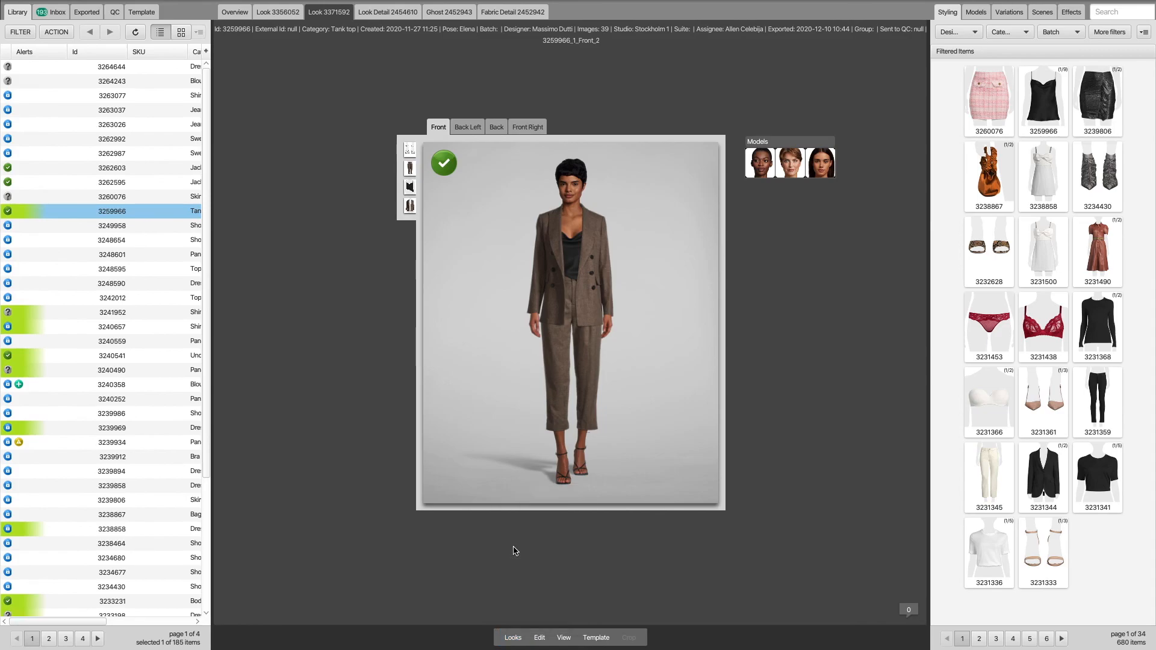
{"action": "left_click", "coordinate": [751, 174]}
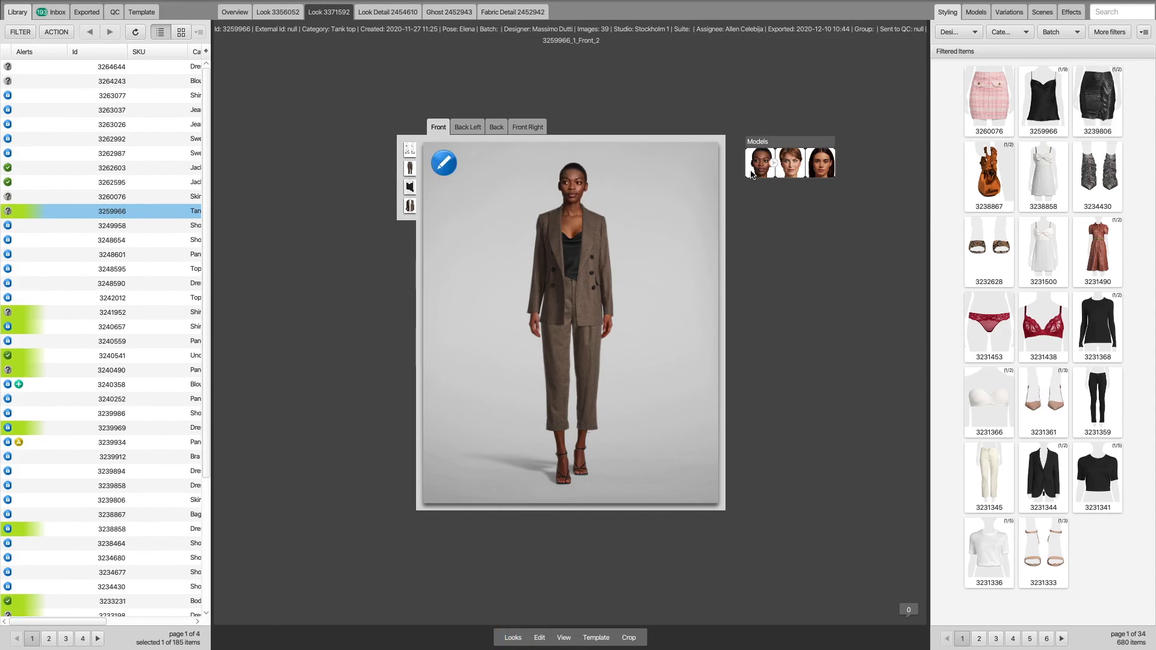